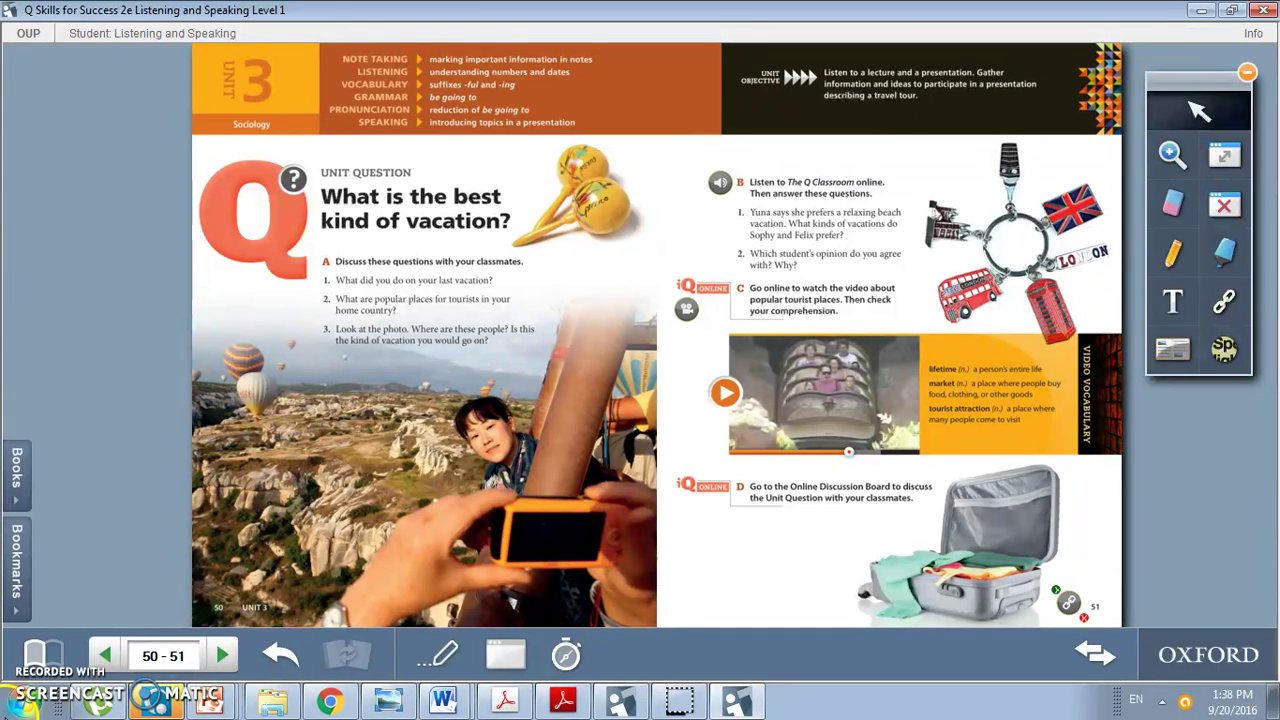
Step: Switch to File Explorer and open the Listening and Speaking Level 1 folder inside New Qskills
{"action": "left_click", "coordinate": [272, 700]}
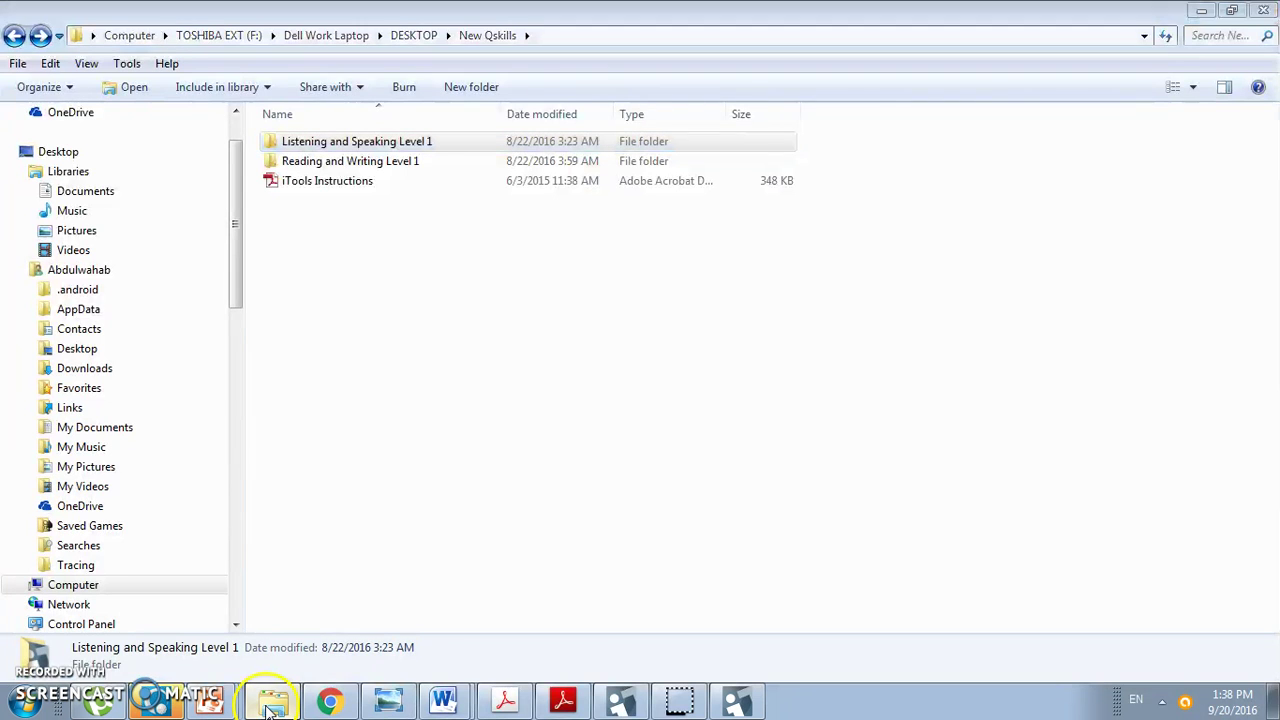
{"action": "left_click_drag", "start_coordinate": [272, 700], "coordinate": [404, 332]}
{"action": "left_click", "coordinate": [483, 313]}
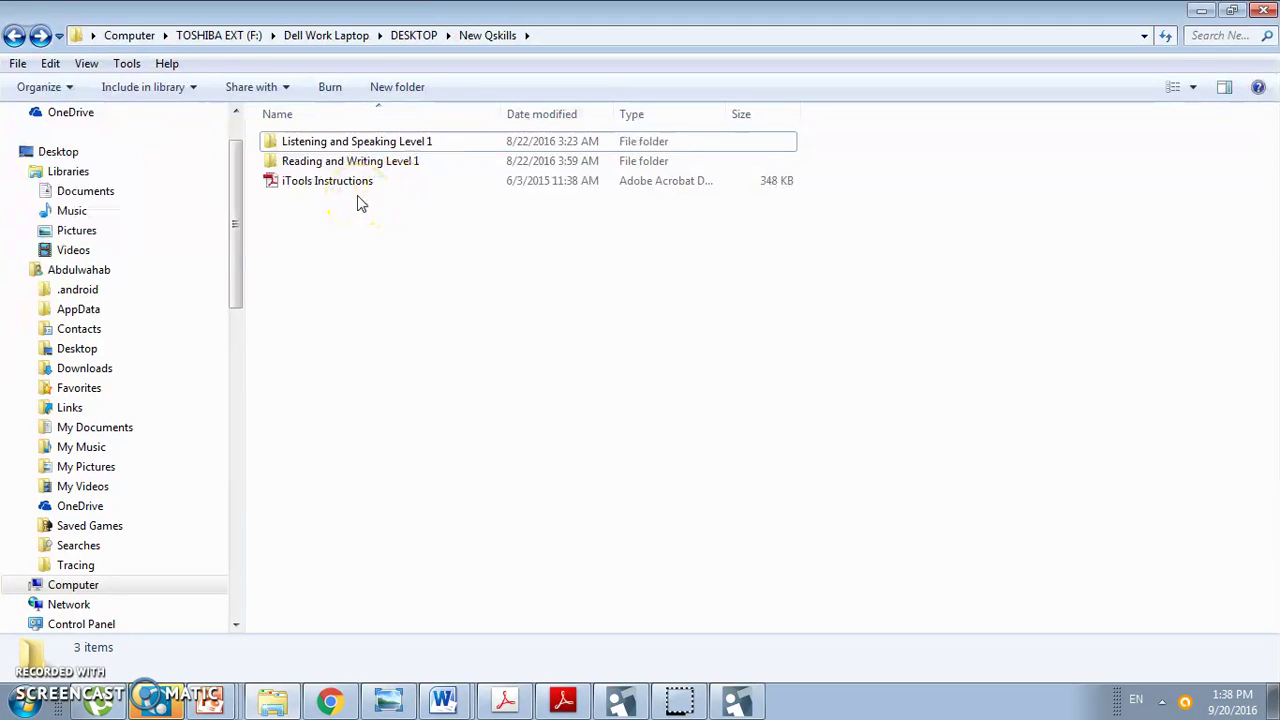
{"action": "double_click", "coordinate": [373, 147]}
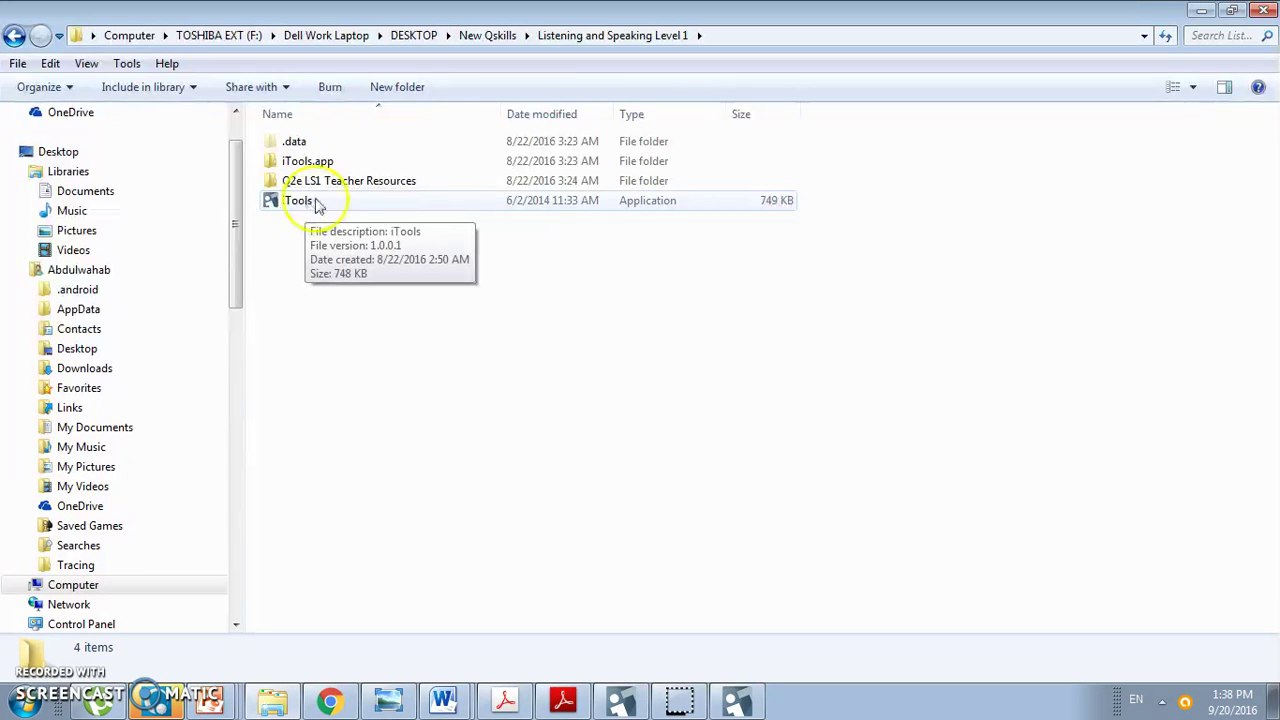
{"action": "left_click", "coordinate": [345, 206]}
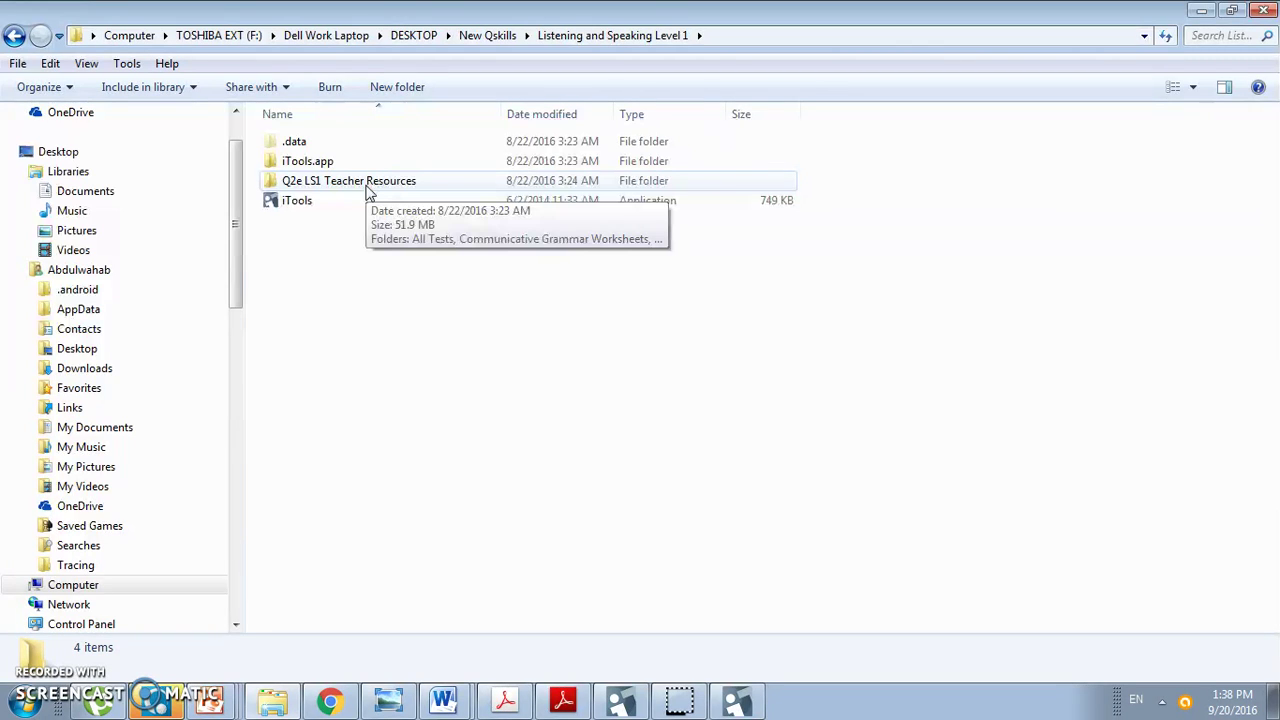
Step: View the contents of the Q2e LS1 Teacher Resources folder and return to its parent folder
{"action": "double_click", "coordinate": [367, 186]}
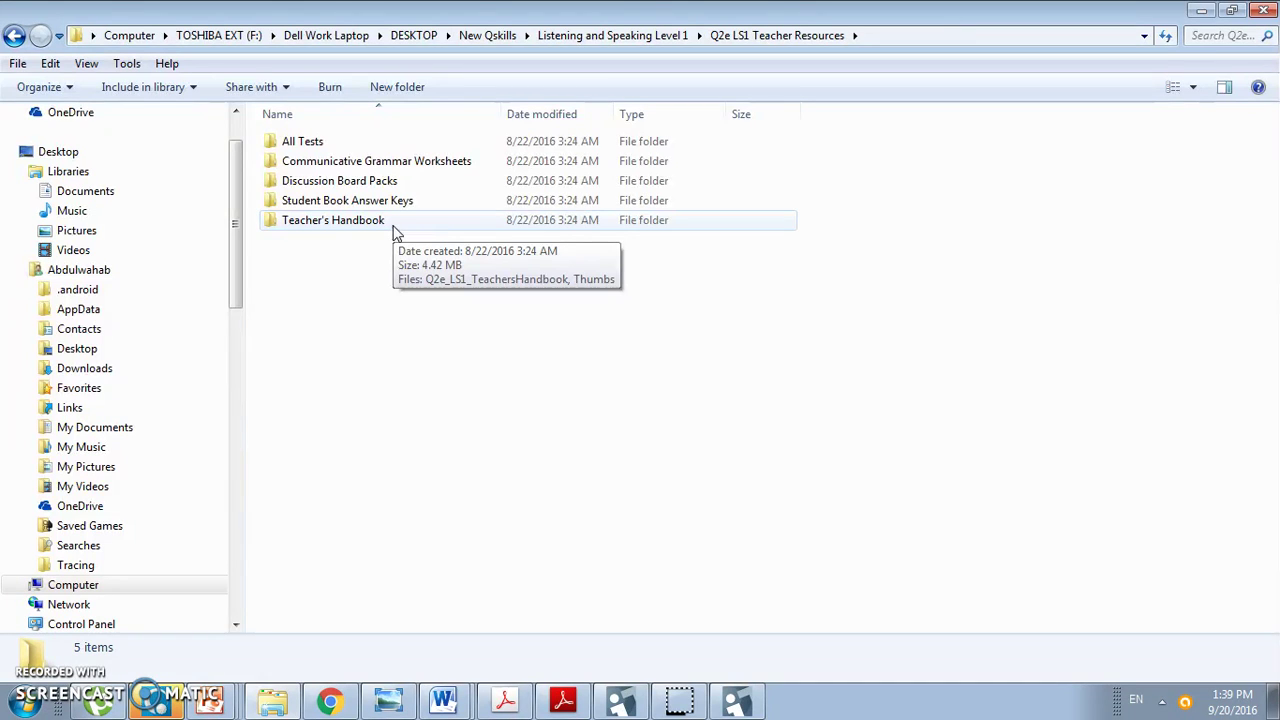
{"action": "left_click", "coordinate": [14, 35]}
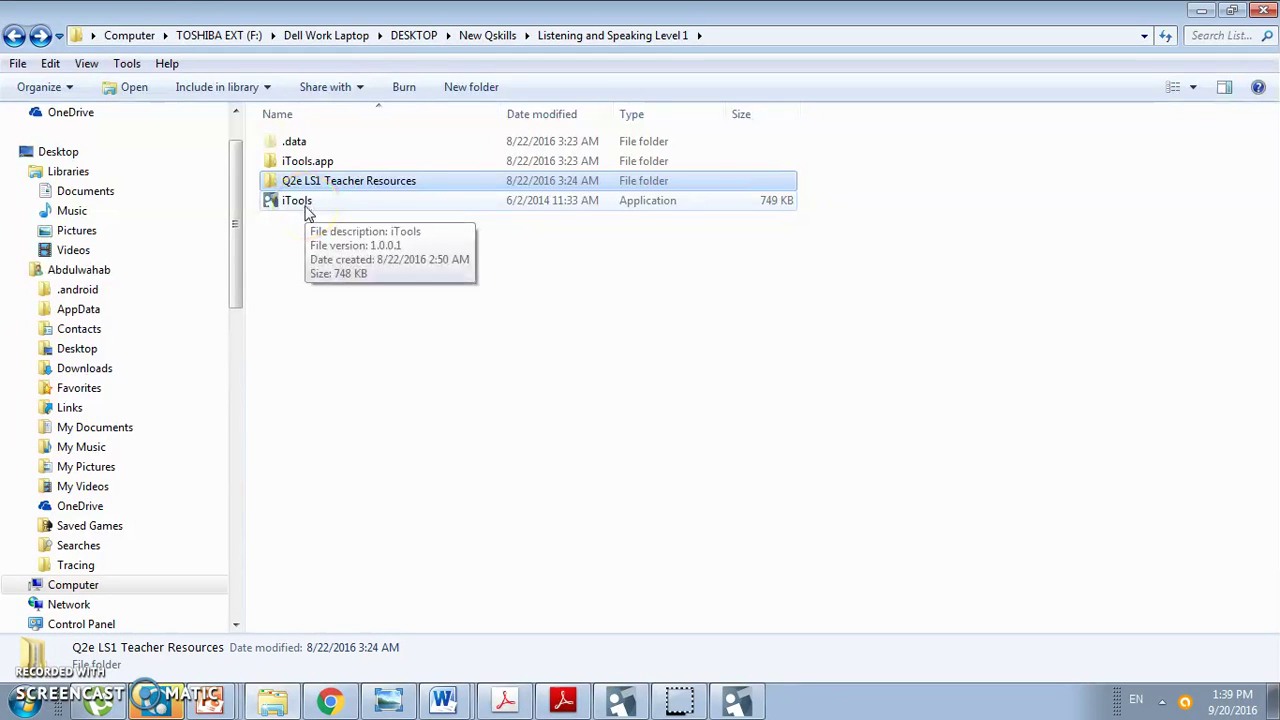
Step: Switch to the iTools student book and browse its list of units, collapsing and re-expanding Unit 03 before closing the list
{"action": "left_click", "coordinate": [737, 700]}
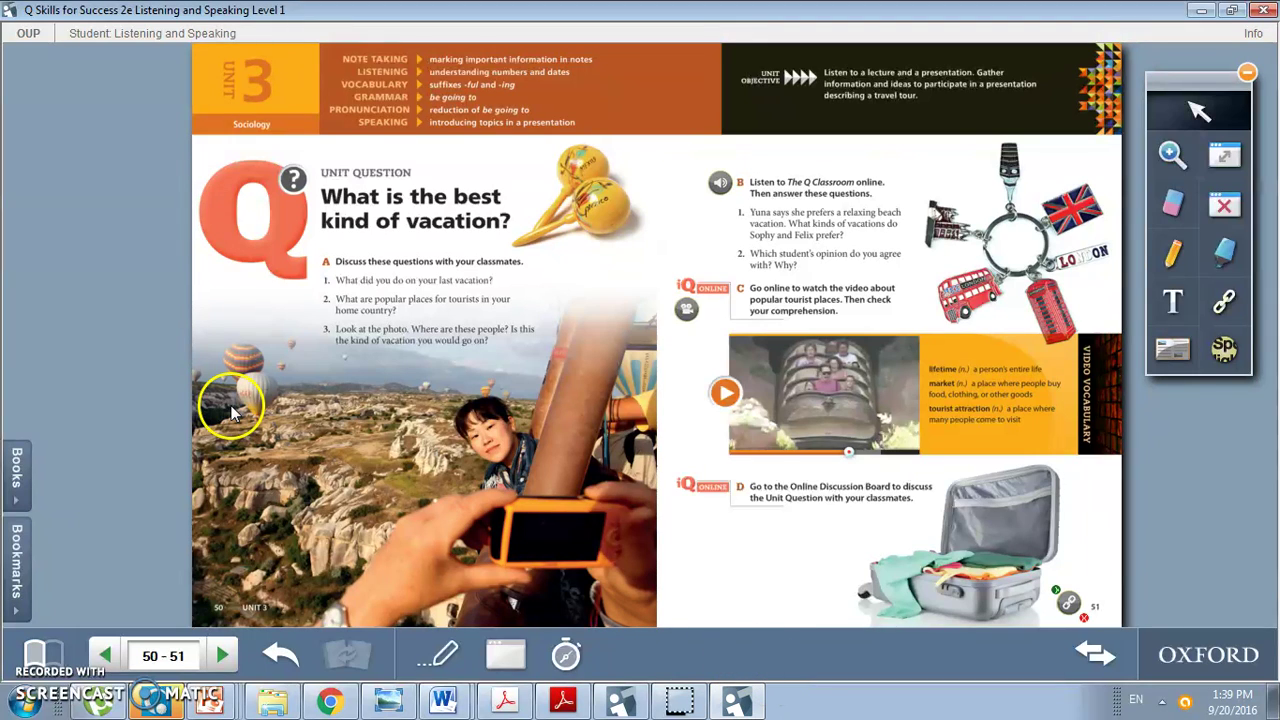
{"action": "left_click", "coordinate": [18, 465]}
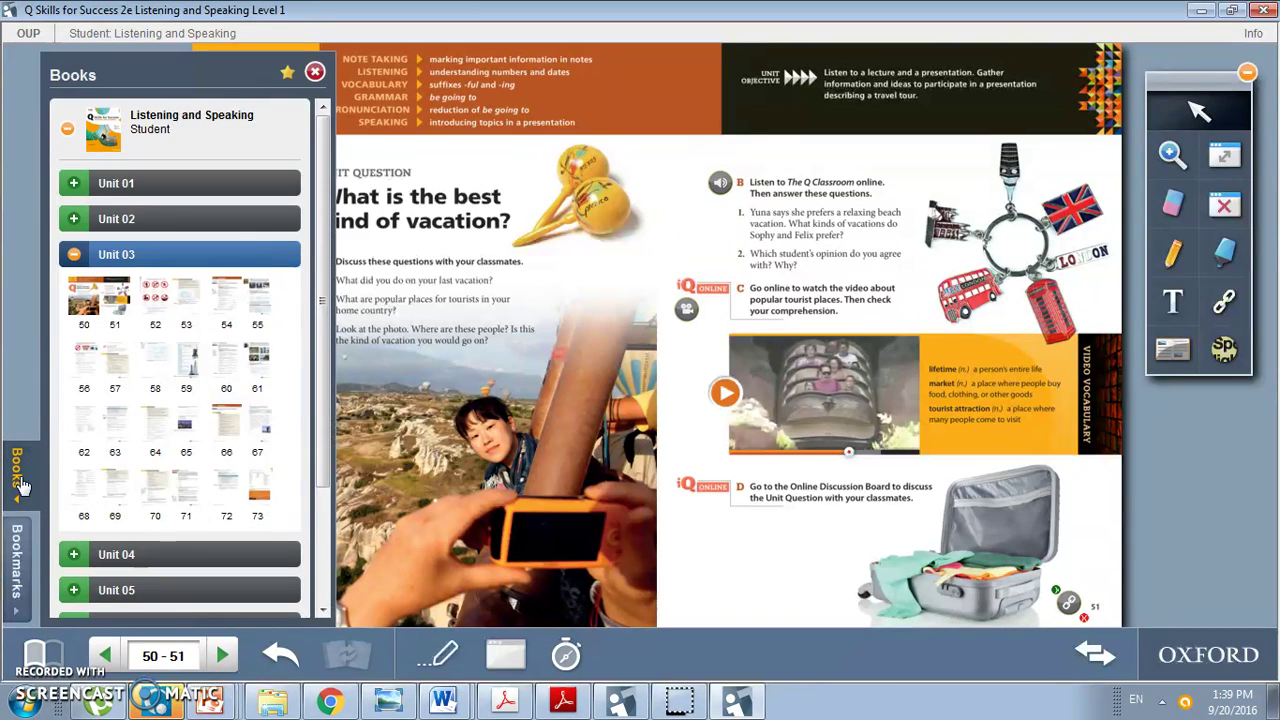
{"action": "left_click", "coordinate": [18, 560]}
{"action": "left_click", "coordinate": [17, 486]}
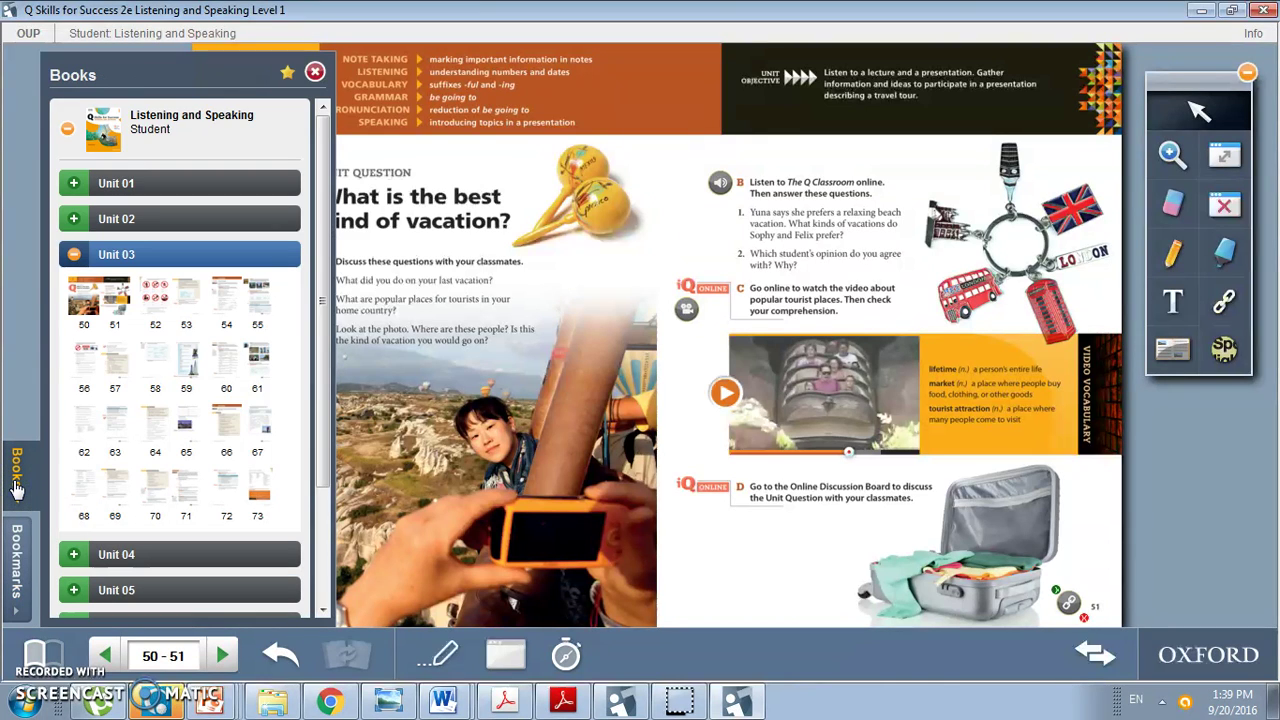
{"action": "left_click", "coordinate": [73, 254]}
{"action": "left_click", "coordinate": [68, 128]}
{"action": "left_click", "coordinate": [69, 130]}
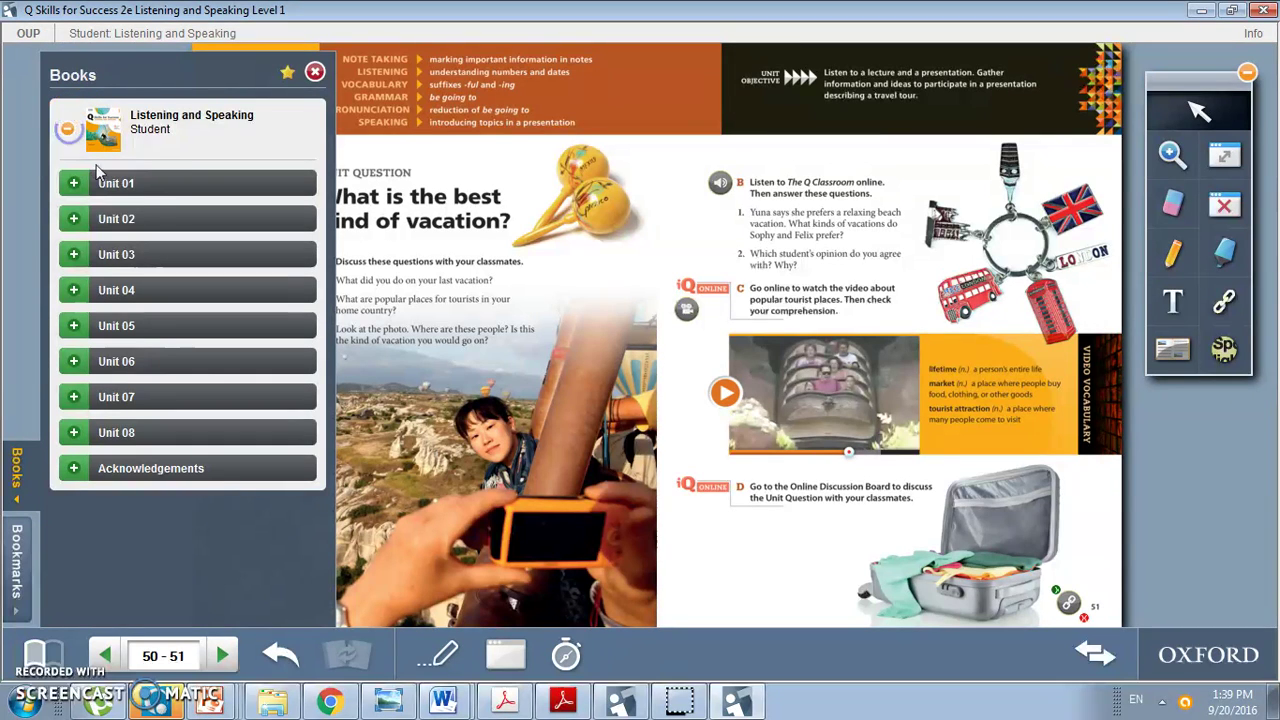
{"action": "left_click", "coordinate": [87, 252]}
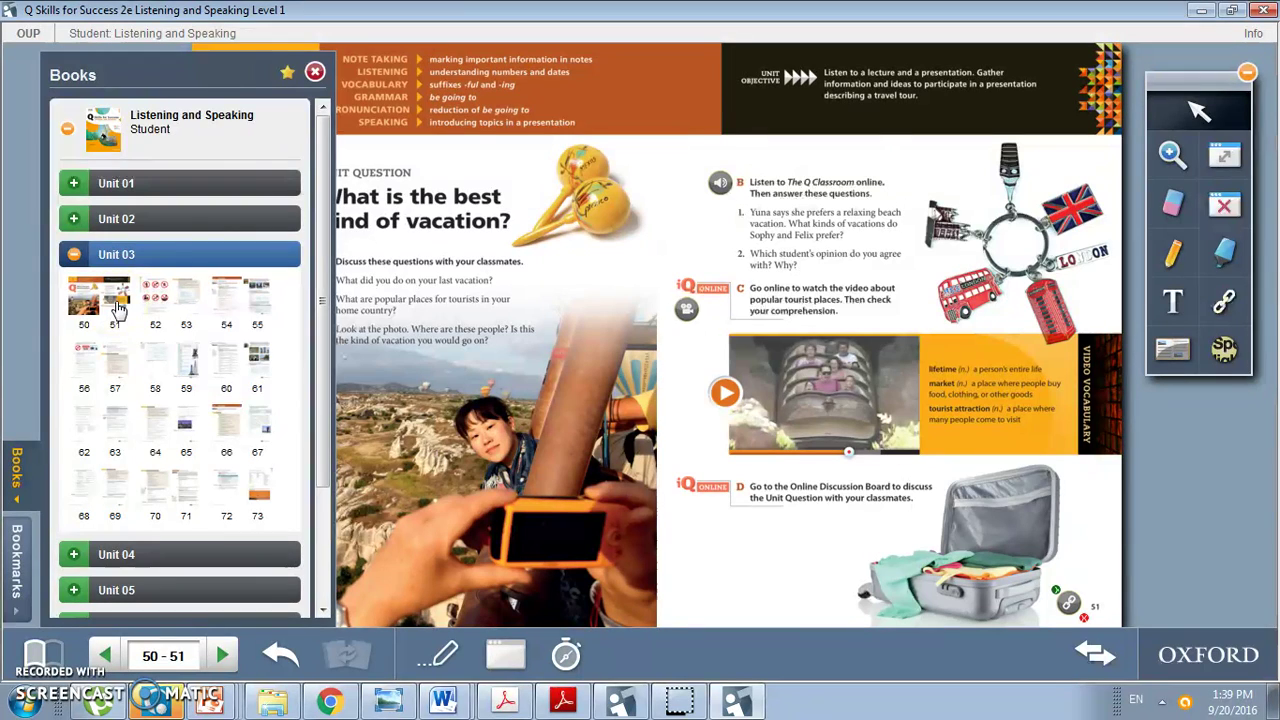
{"action": "left_click", "coordinate": [316, 73]}
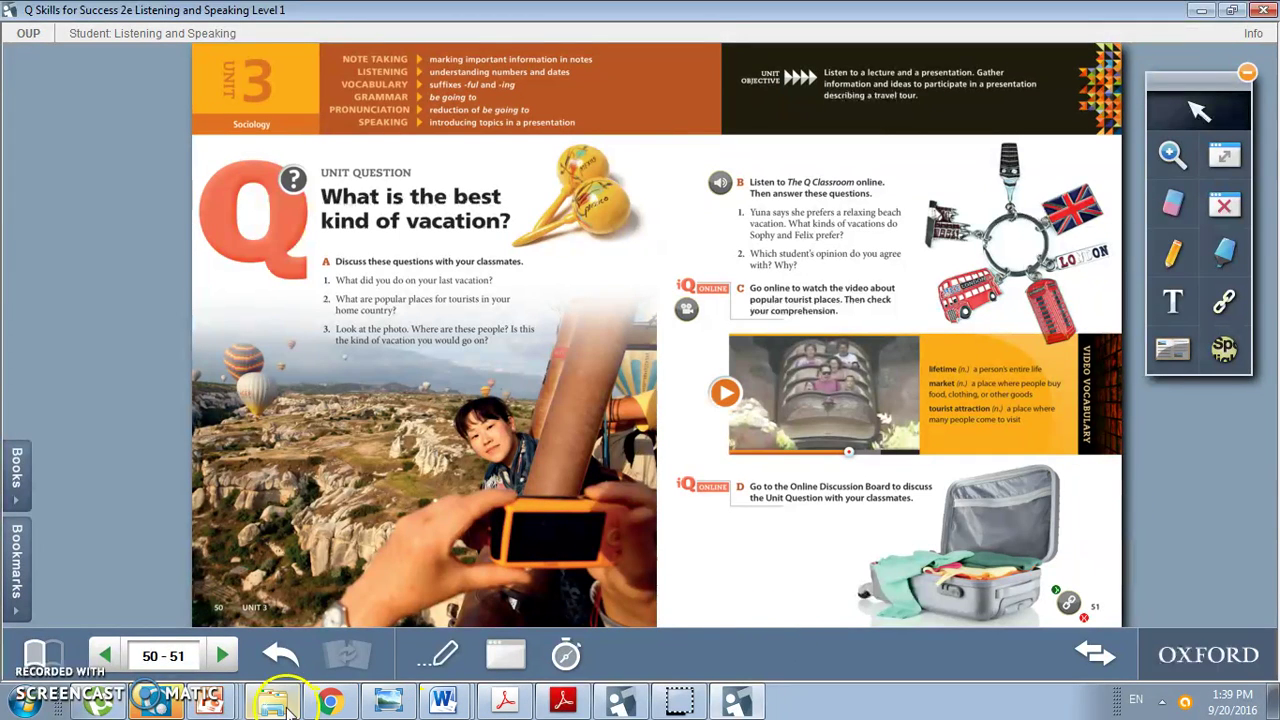
{"action": "left_click", "coordinate": [274, 703]}
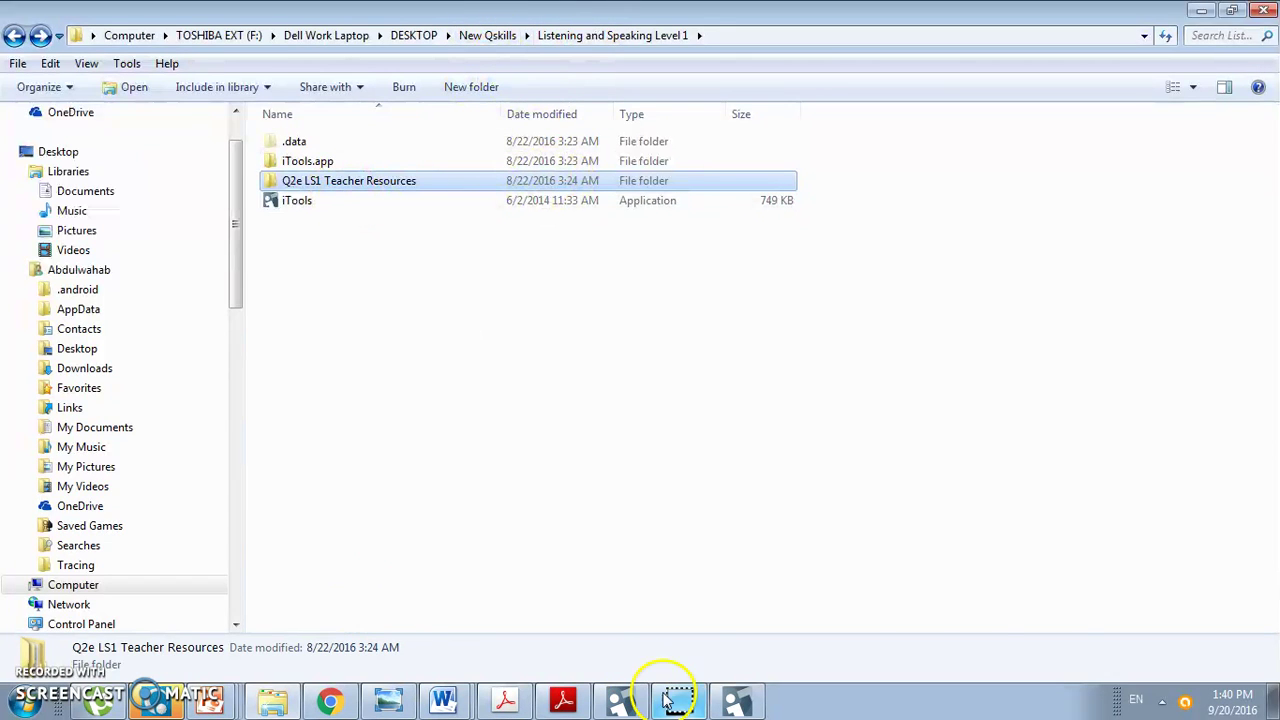
{"action": "left_click", "coordinate": [737, 700]}
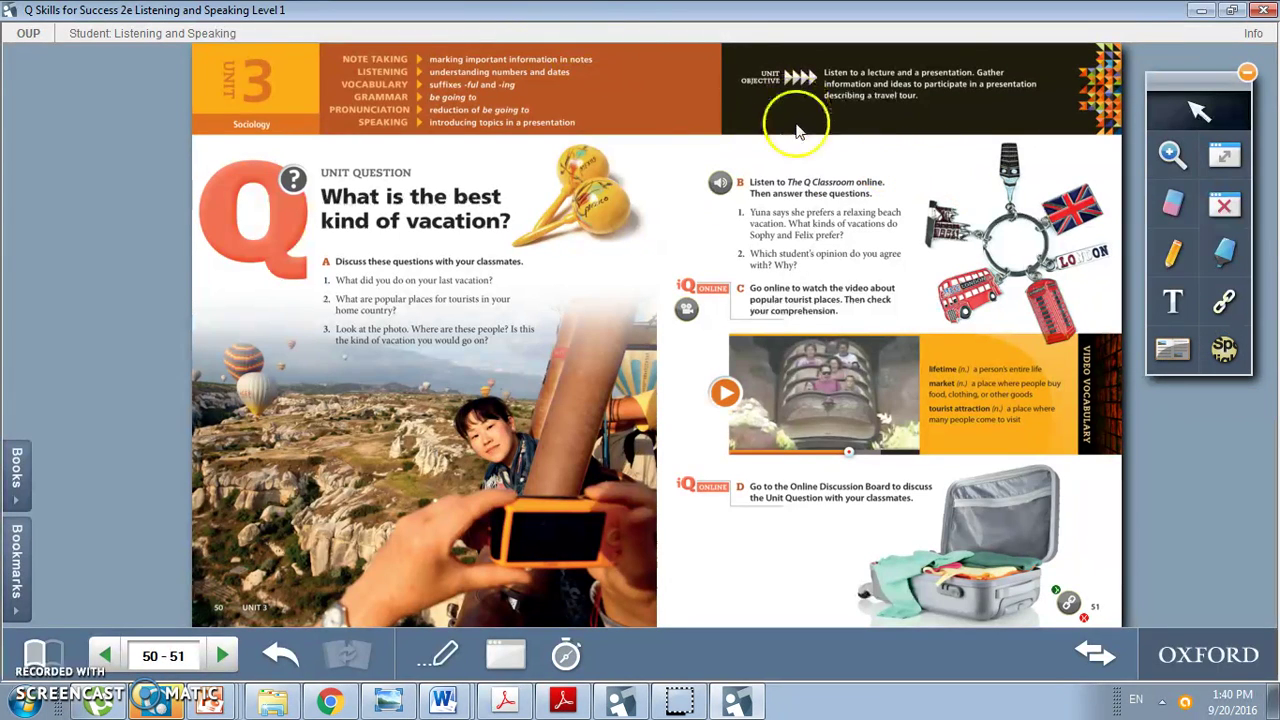
Step: Play the first seconds of the audio for activity B on page 51, pause it and close the player
{"action": "left_click", "coordinate": [722, 195]}
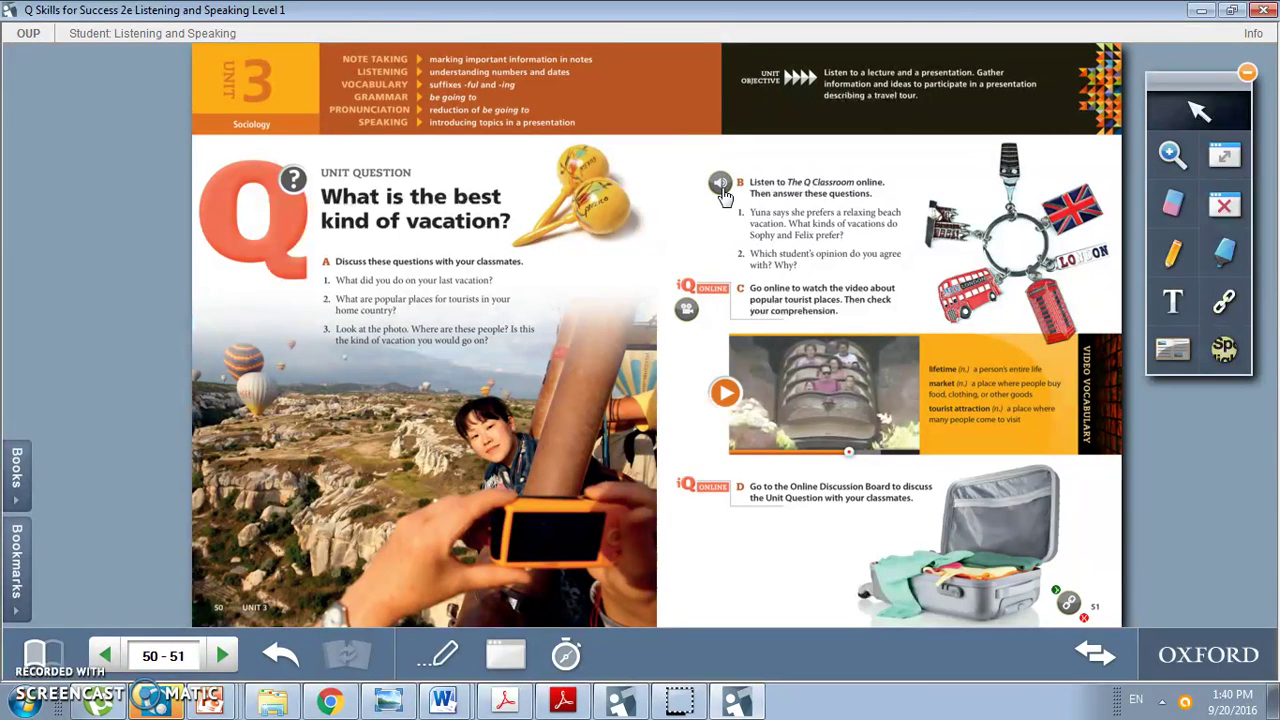
{"action": "left_click", "coordinate": [720, 188]}
{"action": "left_click", "coordinate": [631, 394]}
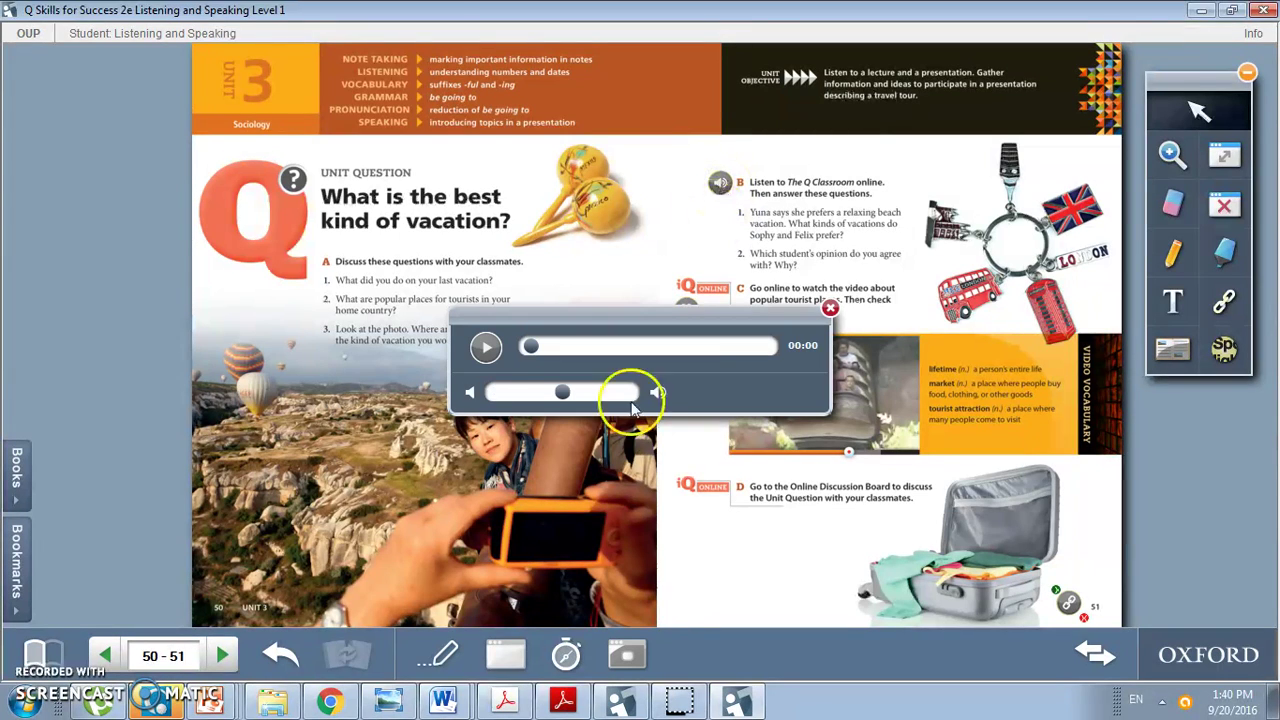
{"action": "left_click", "coordinate": [486, 347]}
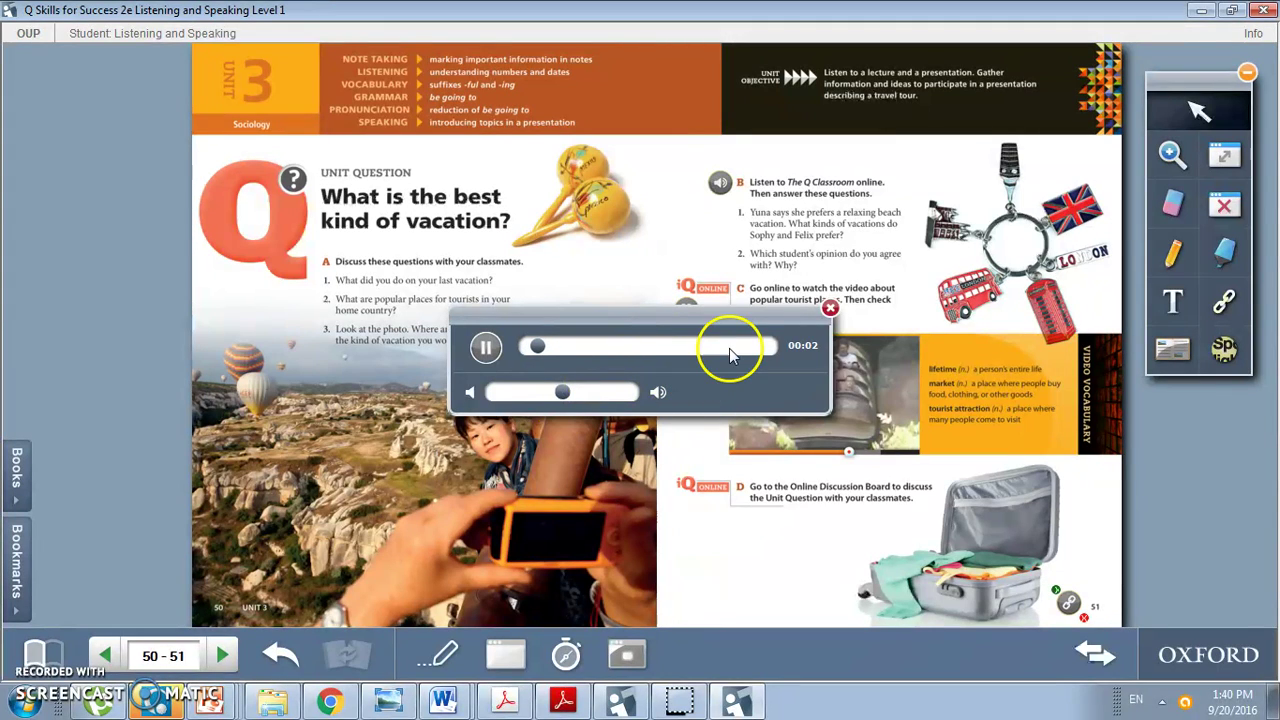
{"action": "left_click", "coordinate": [486, 347]}
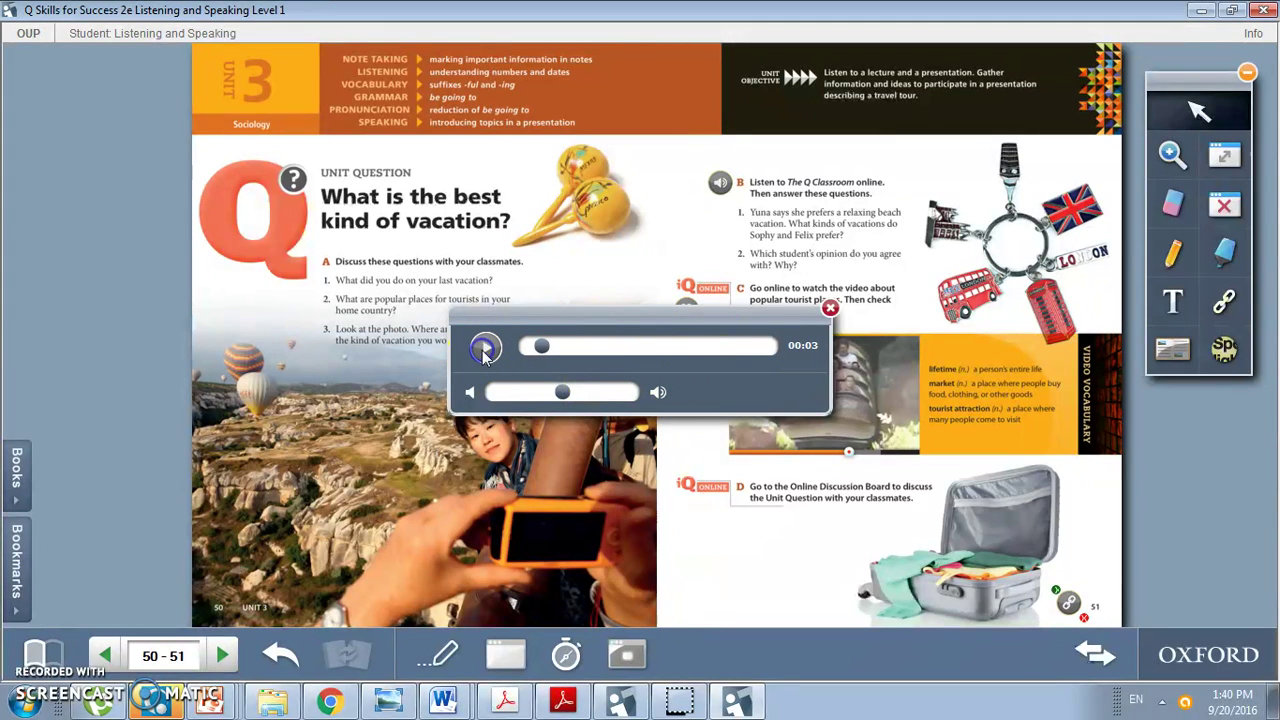
{"action": "left_click", "coordinate": [831, 311]}
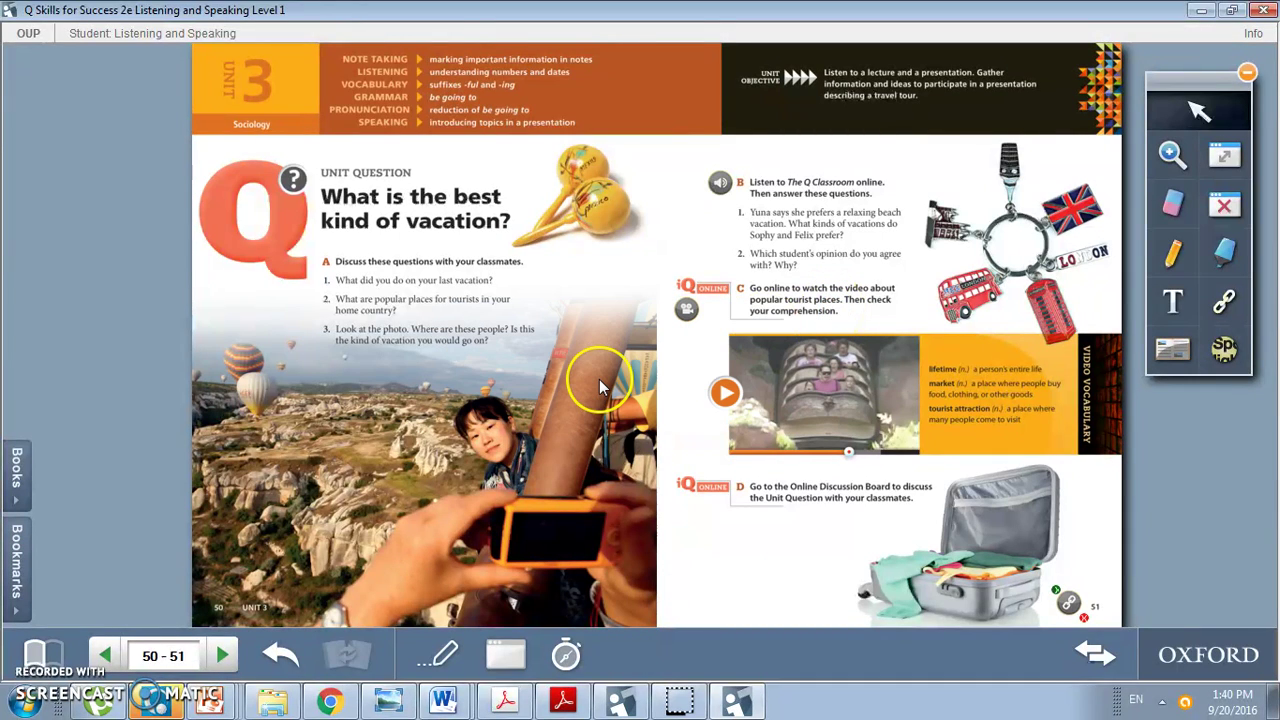
Step: Start the popular tourist places video for activity C, pause it and show its subtitles
{"action": "left_click", "coordinate": [766, 291]}
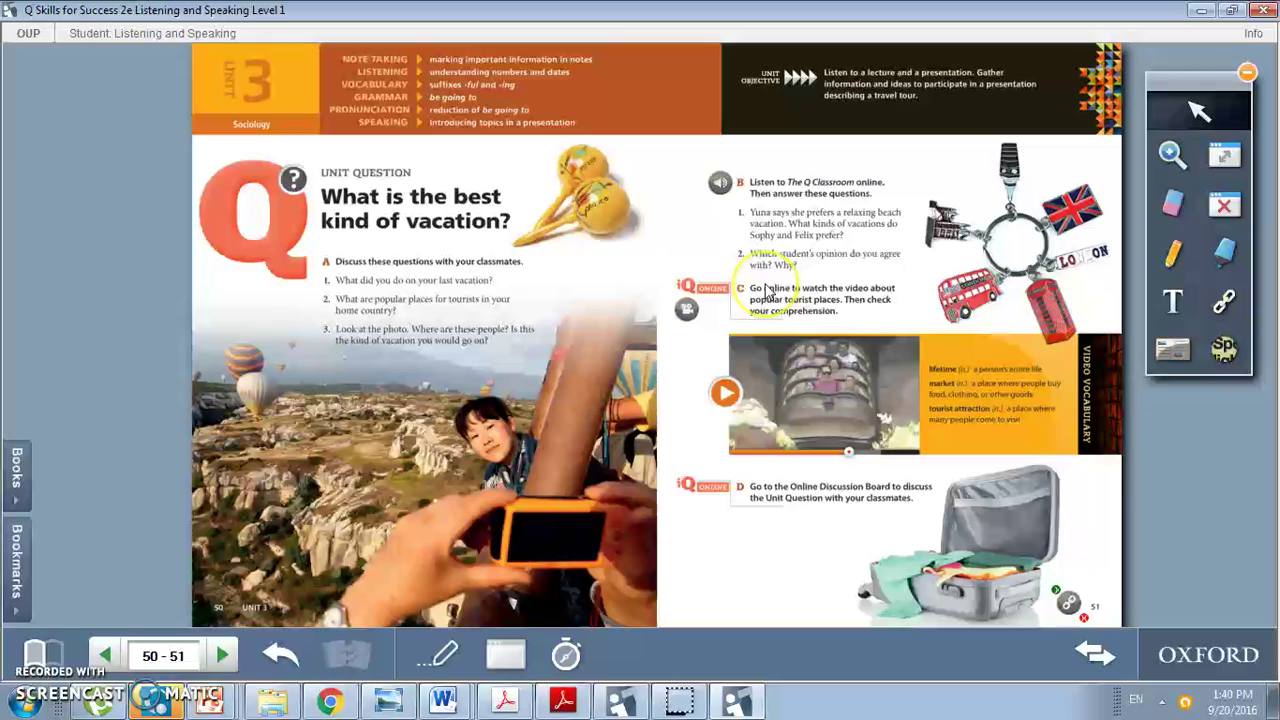
{"action": "left_click", "coordinate": [686, 312]}
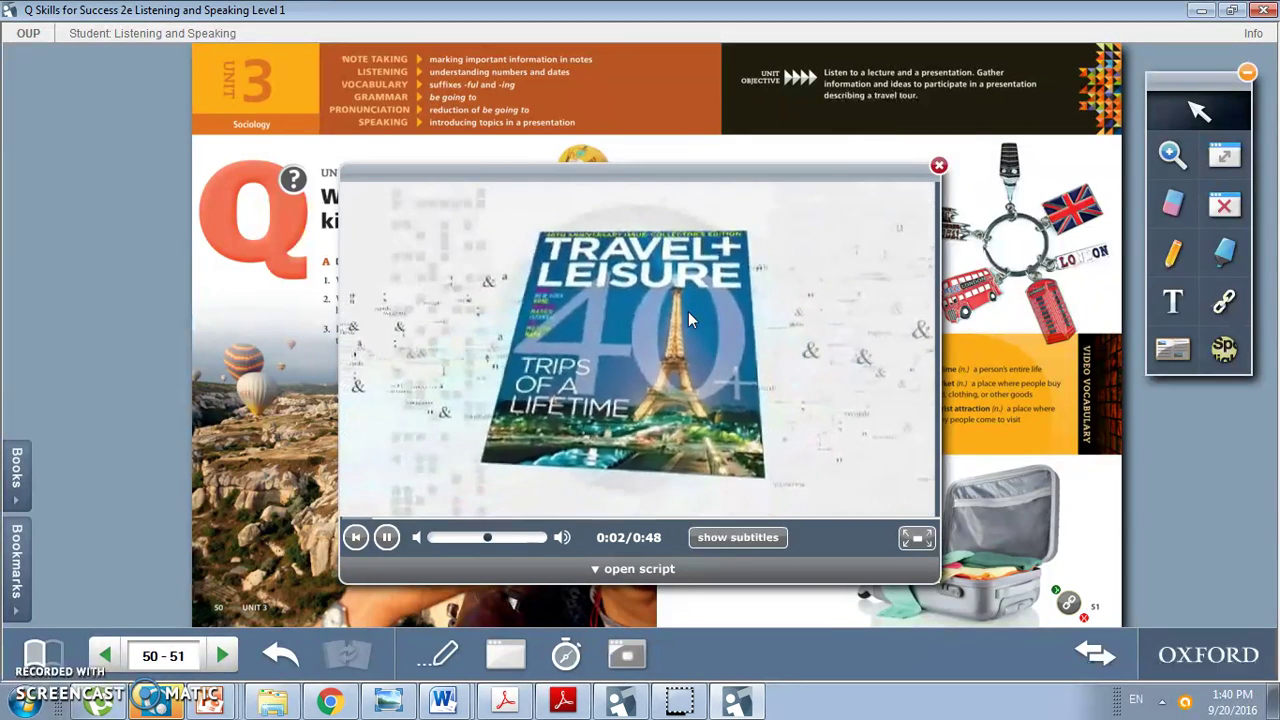
{"action": "left_click", "coordinate": [474, 373]}
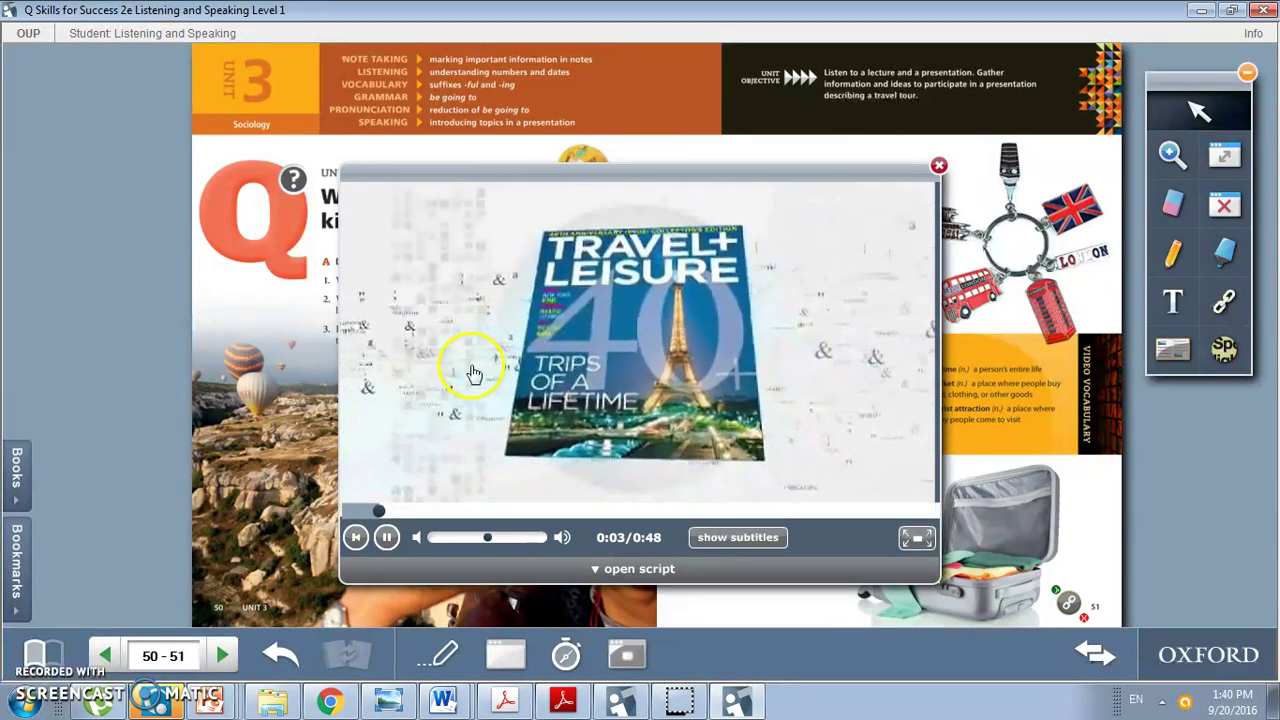
{"action": "left_click", "coordinate": [386, 537]}
{"action": "left_click", "coordinate": [732, 538]}
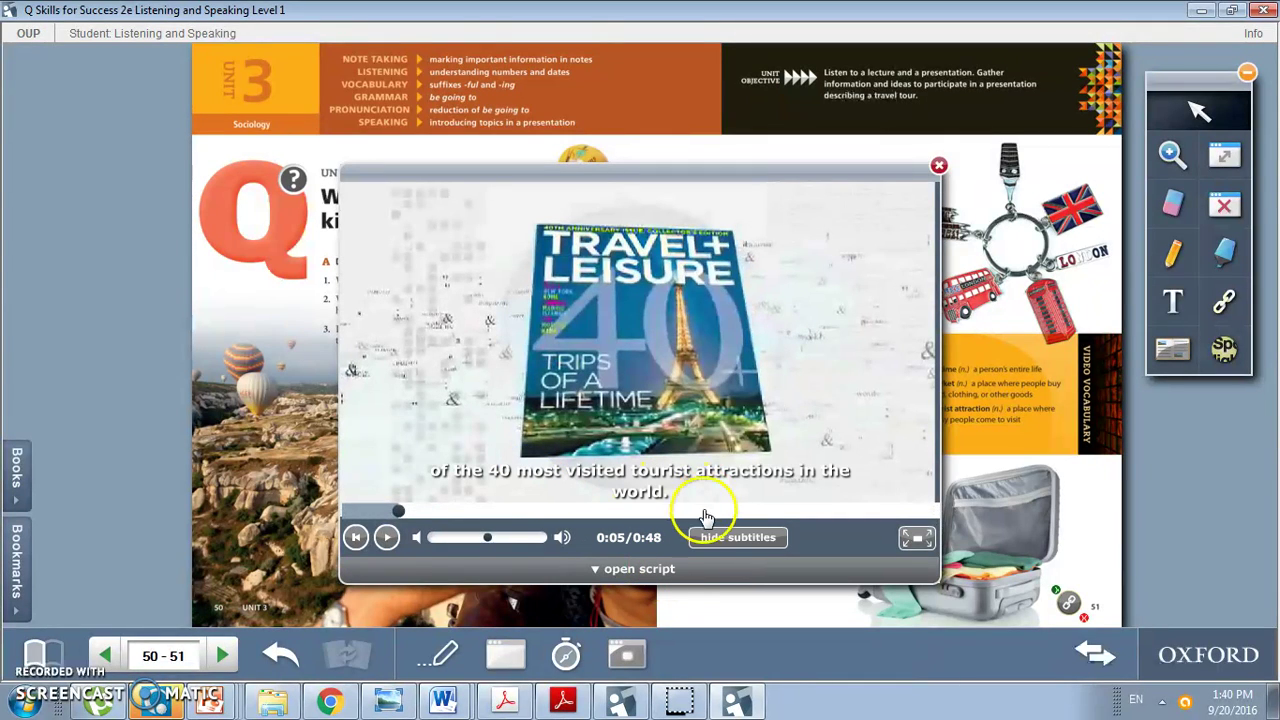
Step: Read the video's script, toggle the subtitles until they are hidden, and close the script
{"action": "left_click", "coordinate": [627, 583]}
{"action": "left_click", "coordinate": [620, 572]}
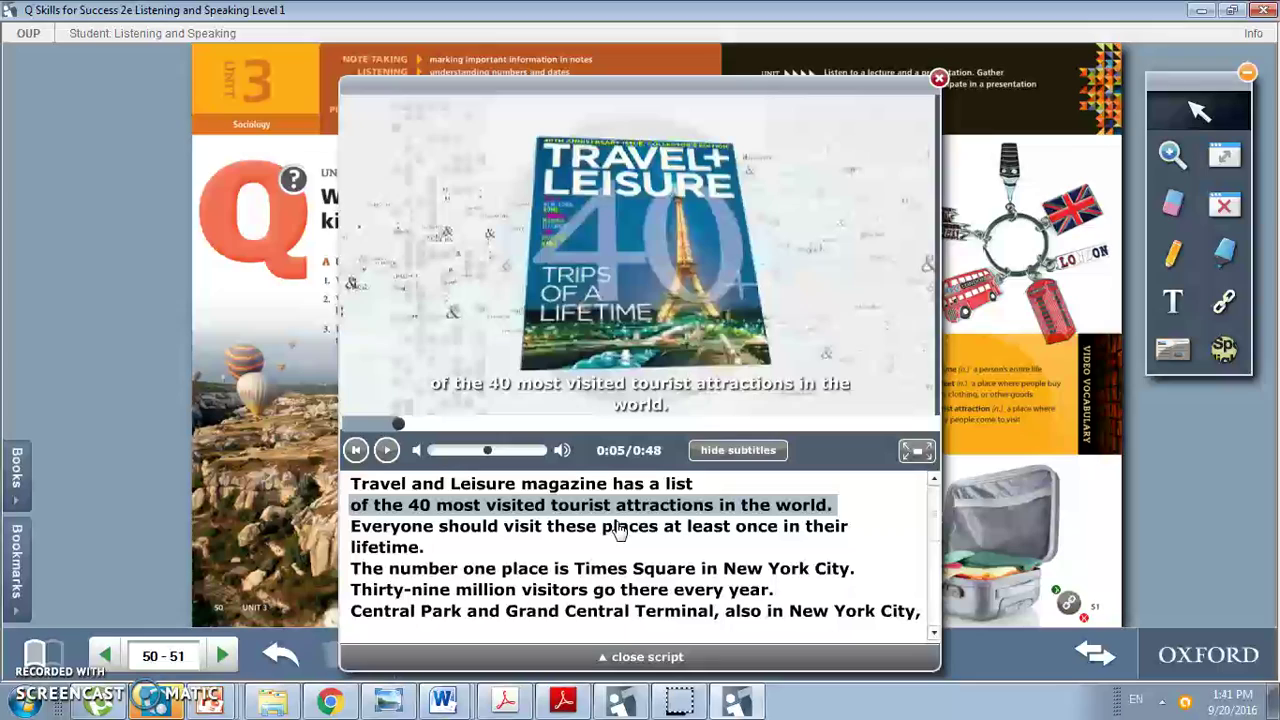
{"action": "left_click", "coordinate": [729, 455]}
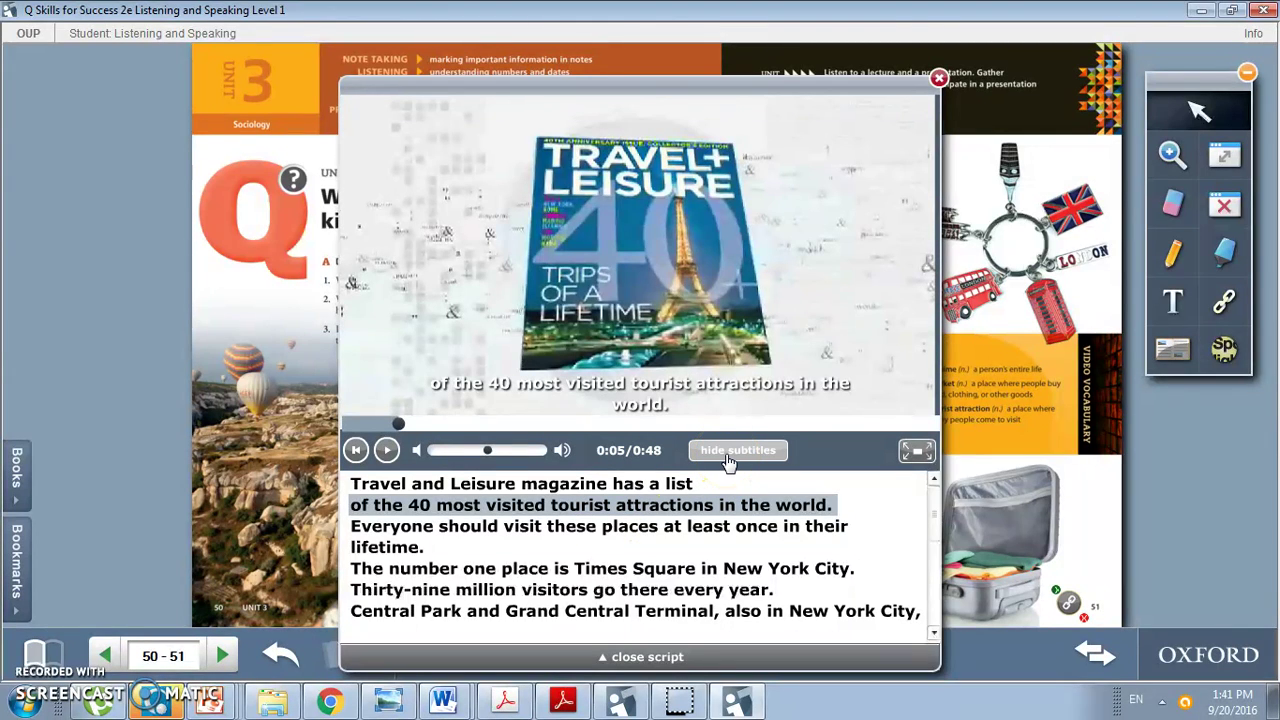
{"action": "left_click", "coordinate": [729, 452]}
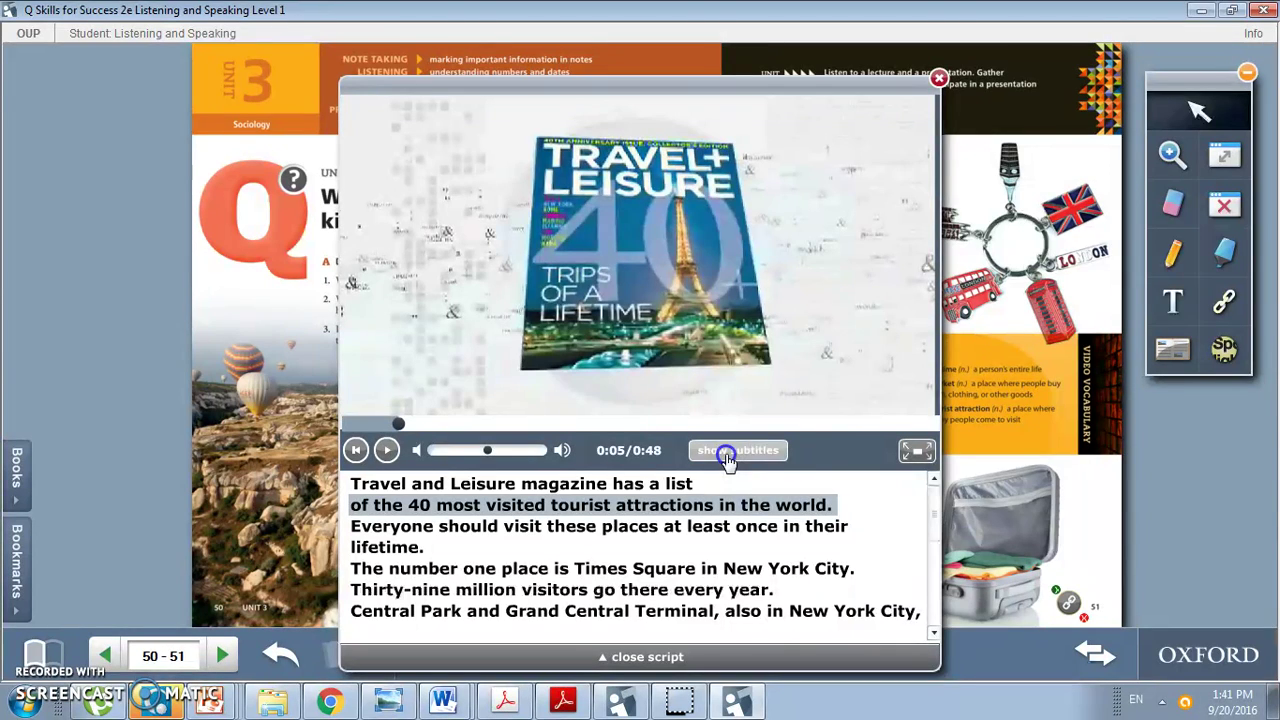
{"action": "left_click", "coordinate": [729, 455]}
{"action": "left_click", "coordinate": [712, 455]}
{"action": "left_click", "coordinate": [622, 657]}
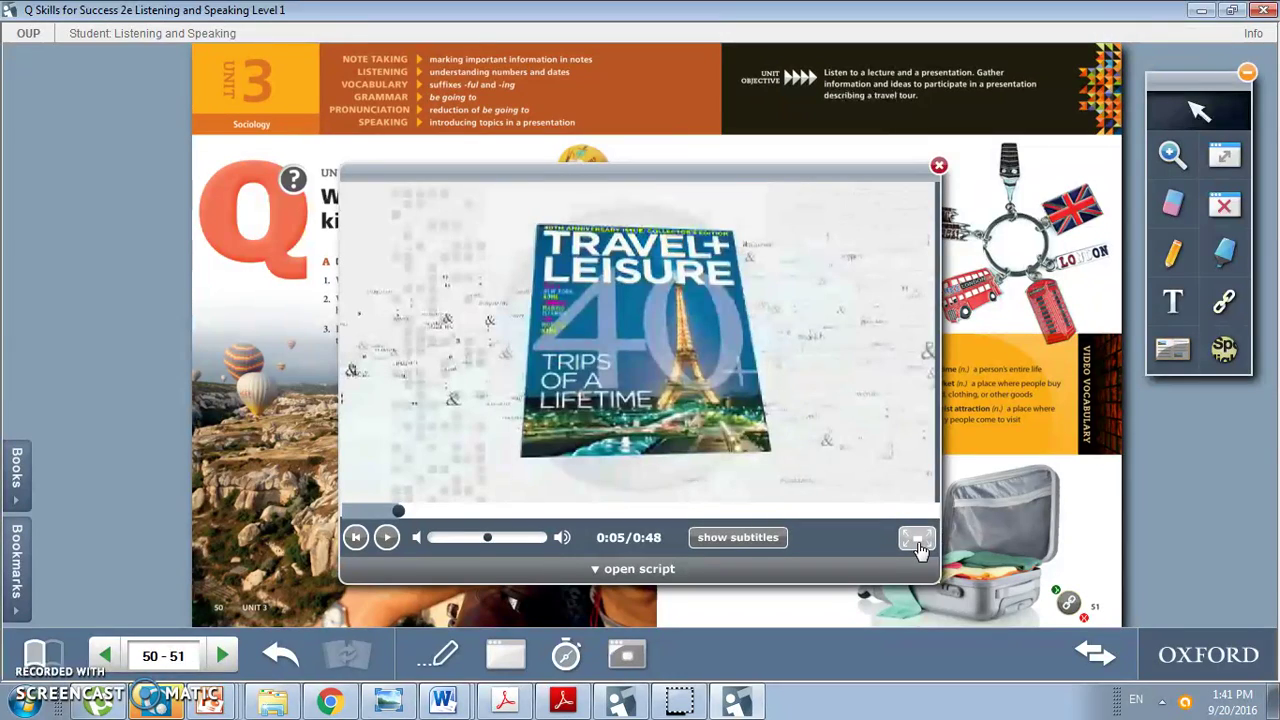
Step: View the paused video in full screen, exit full screen and close the video player
{"action": "left_click", "coordinate": [917, 541]}
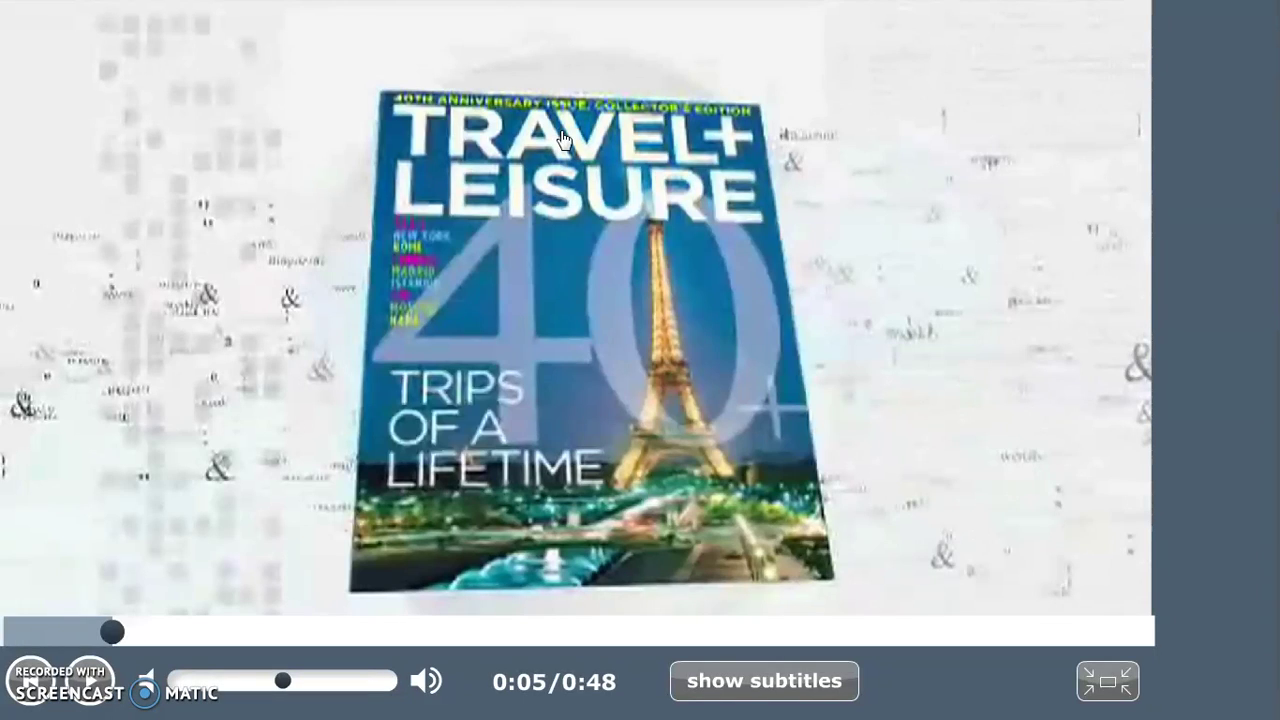
{"action": "key", "text": "Escape"}
{"action": "left_click", "coordinate": [940, 168]}
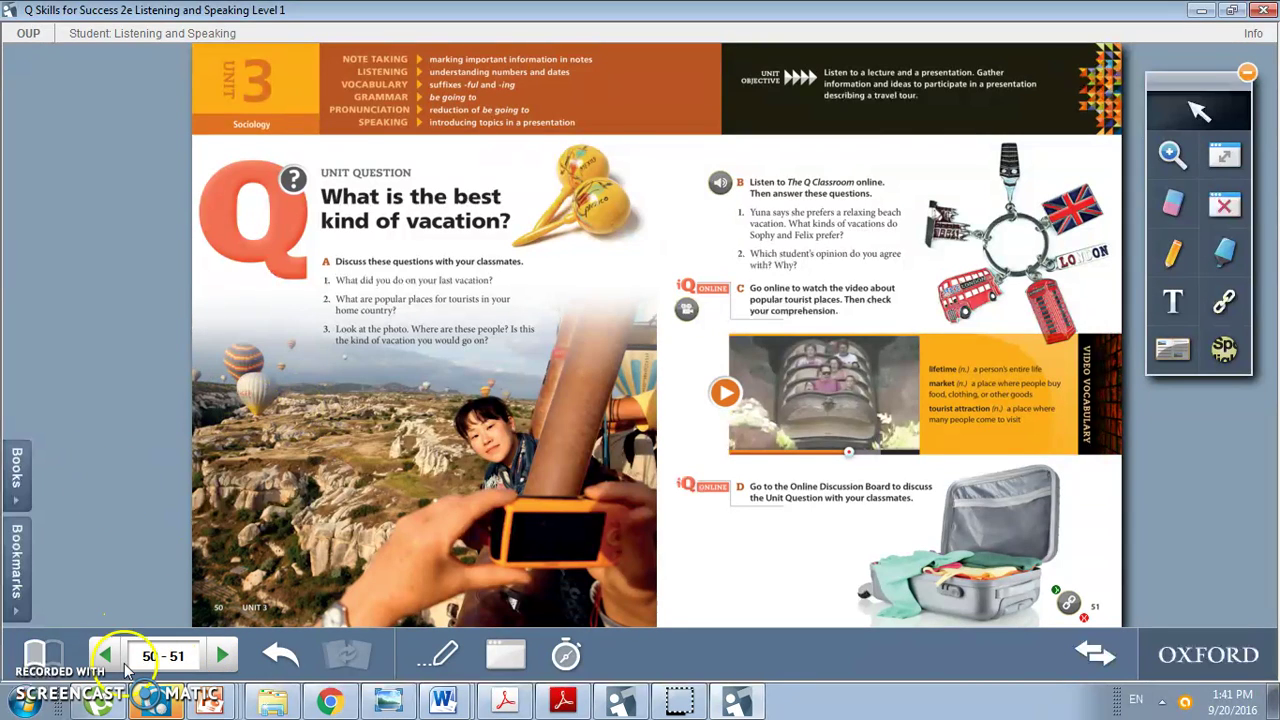
Step: Page forward to 52-53 and back to 50-51, and try single-page view before restoring the two-page spread
{"action": "left_click", "coordinate": [216, 654]}
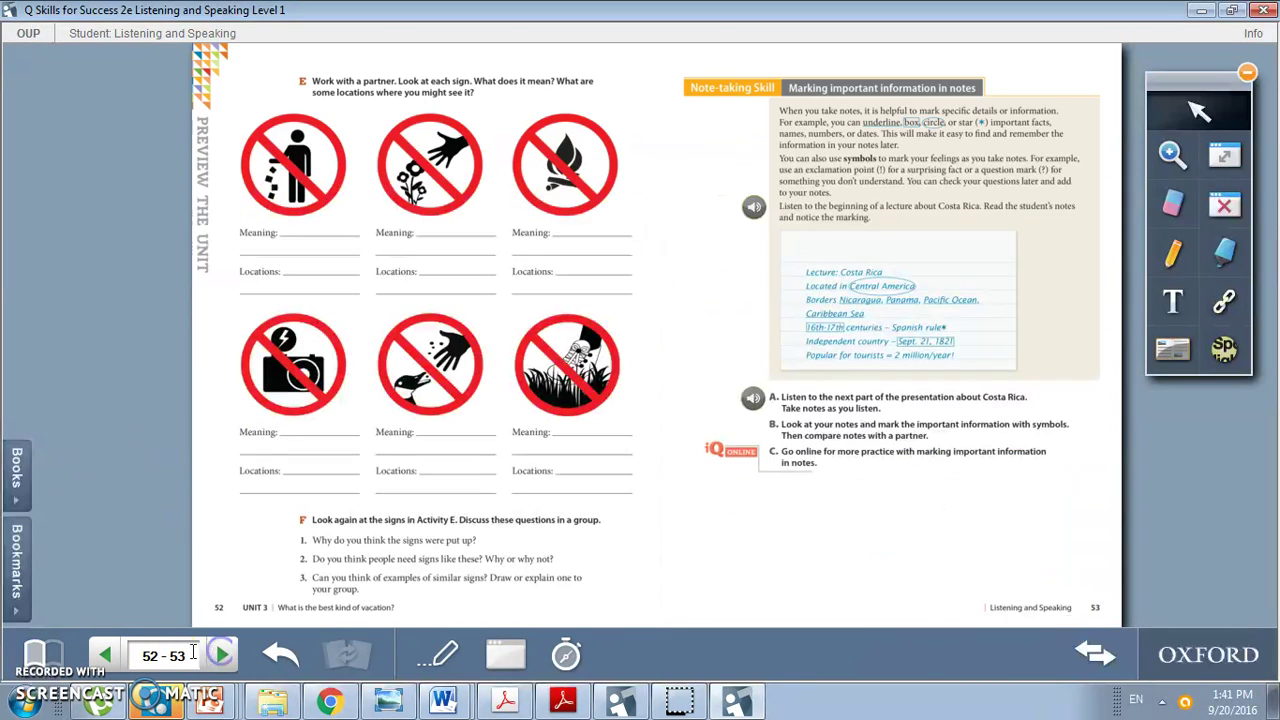
{"action": "left_click", "coordinate": [105, 656]}
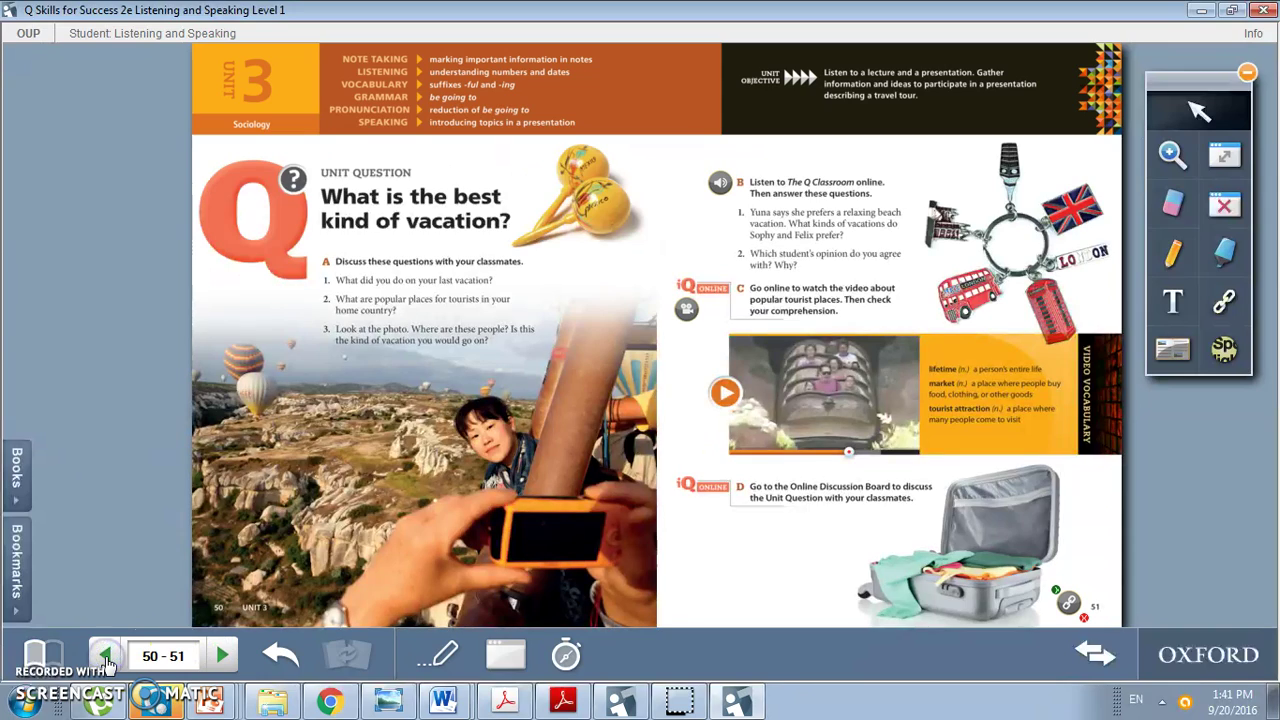
{"action": "left_click", "coordinate": [44, 655]}
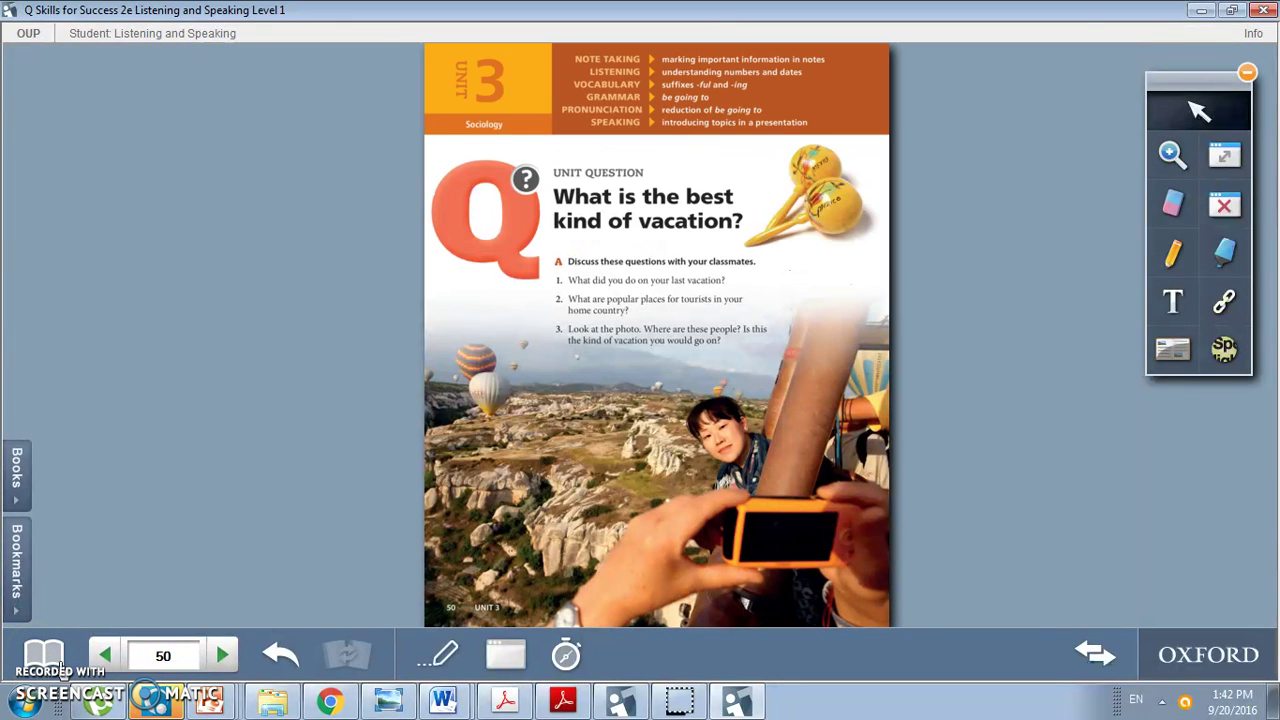
{"action": "left_click", "coordinate": [60, 666]}
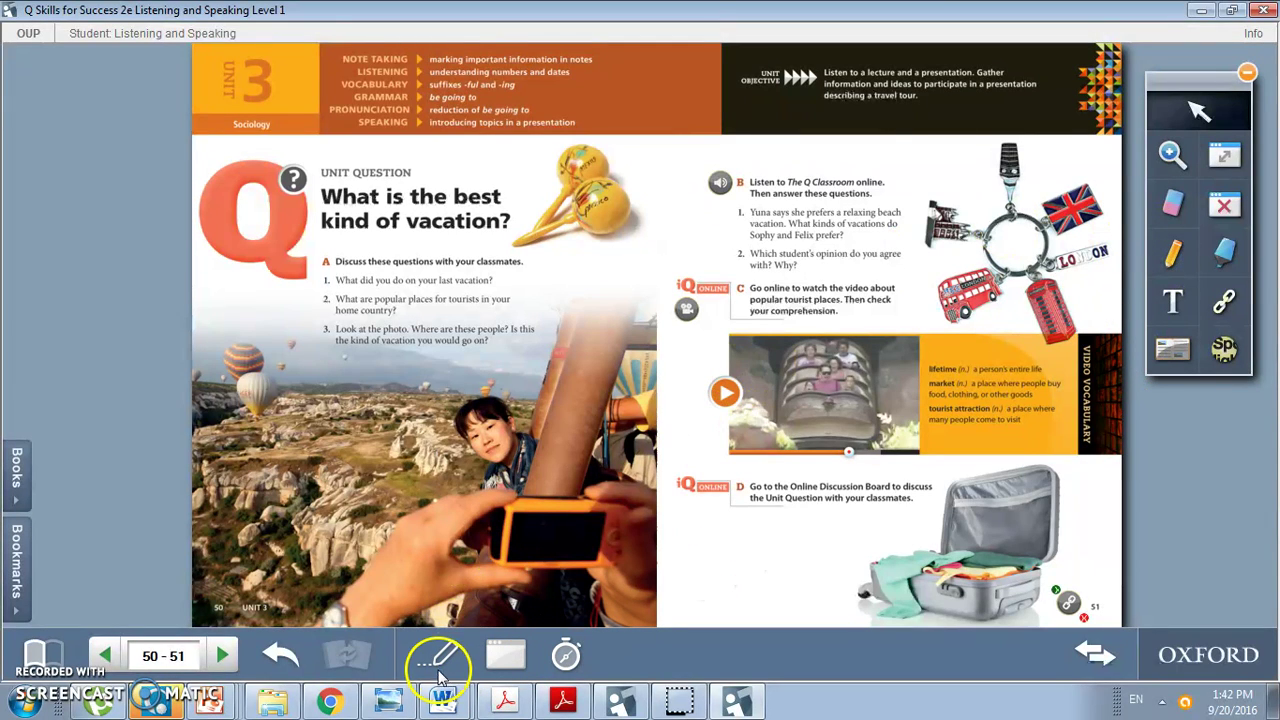
Step: Cover the book with the blank dark screen and return to pages 50-51
{"action": "left_click", "coordinate": [500, 660]}
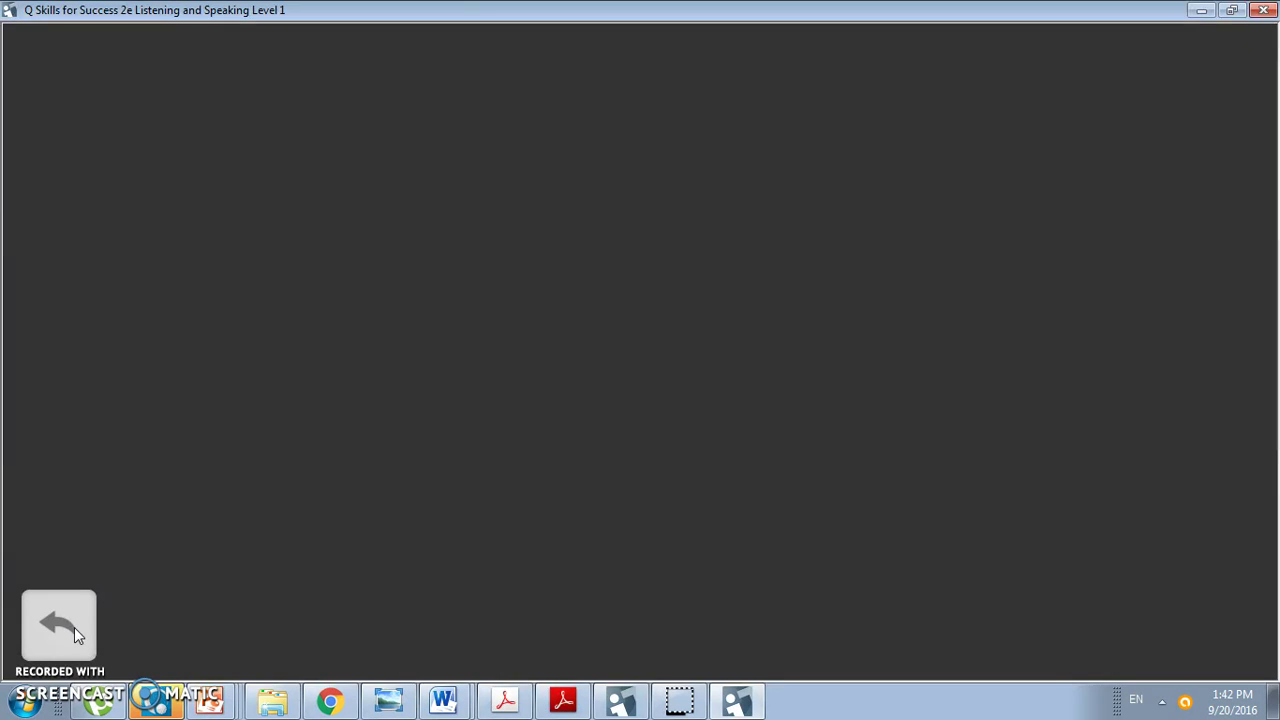
{"action": "left_click", "coordinate": [58, 625]}
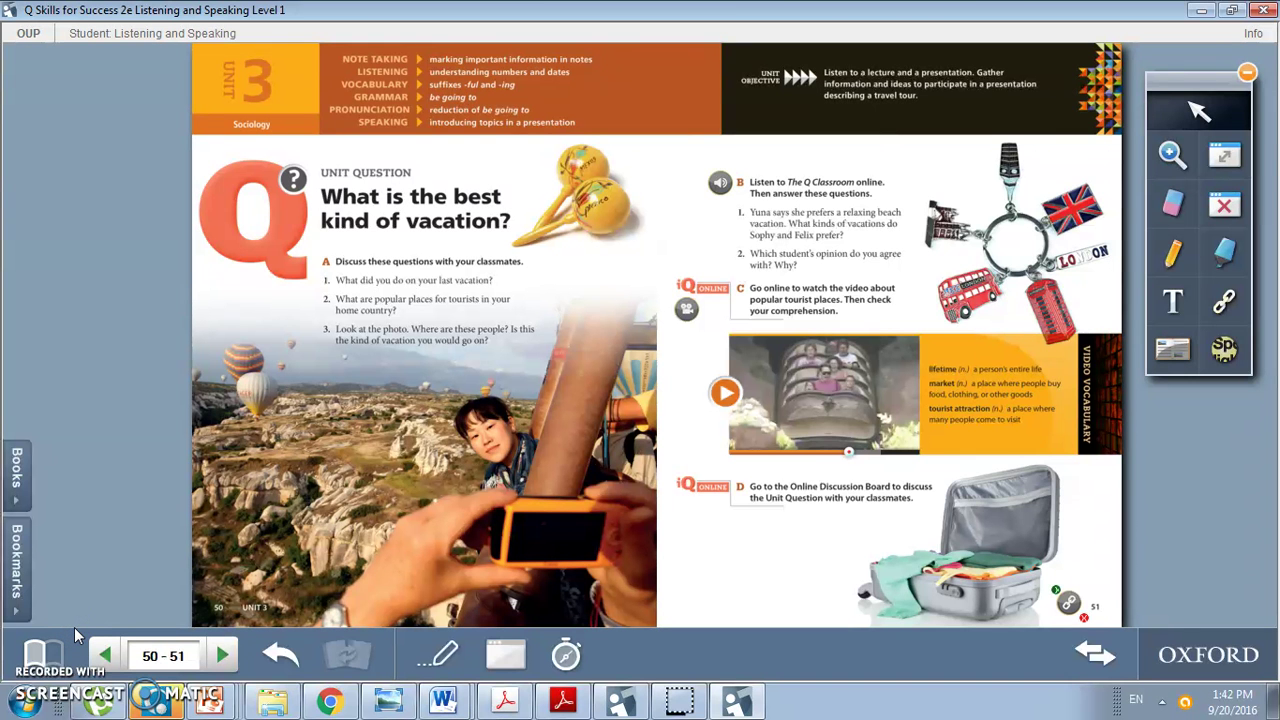
Step: Open the classroom timer in Count Up mode and try to edit its minutes digits
{"action": "left_click", "coordinate": [568, 656]}
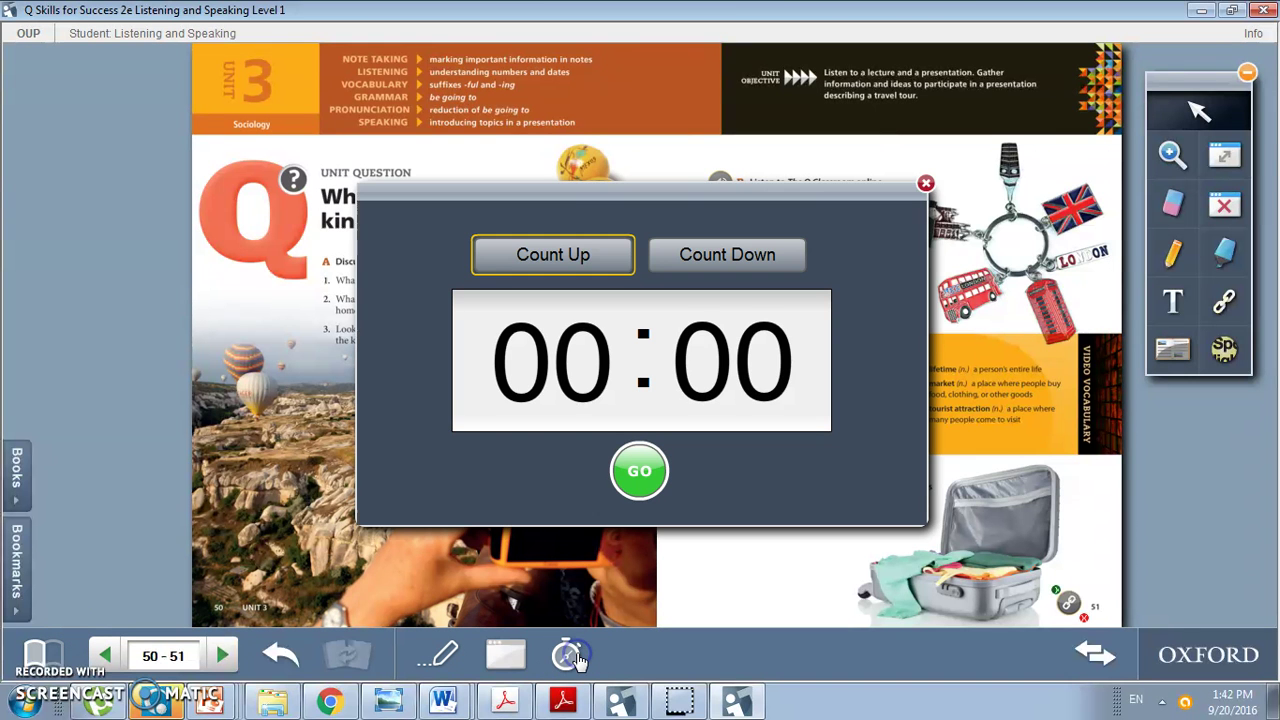
{"action": "left_click", "coordinate": [556, 255]}
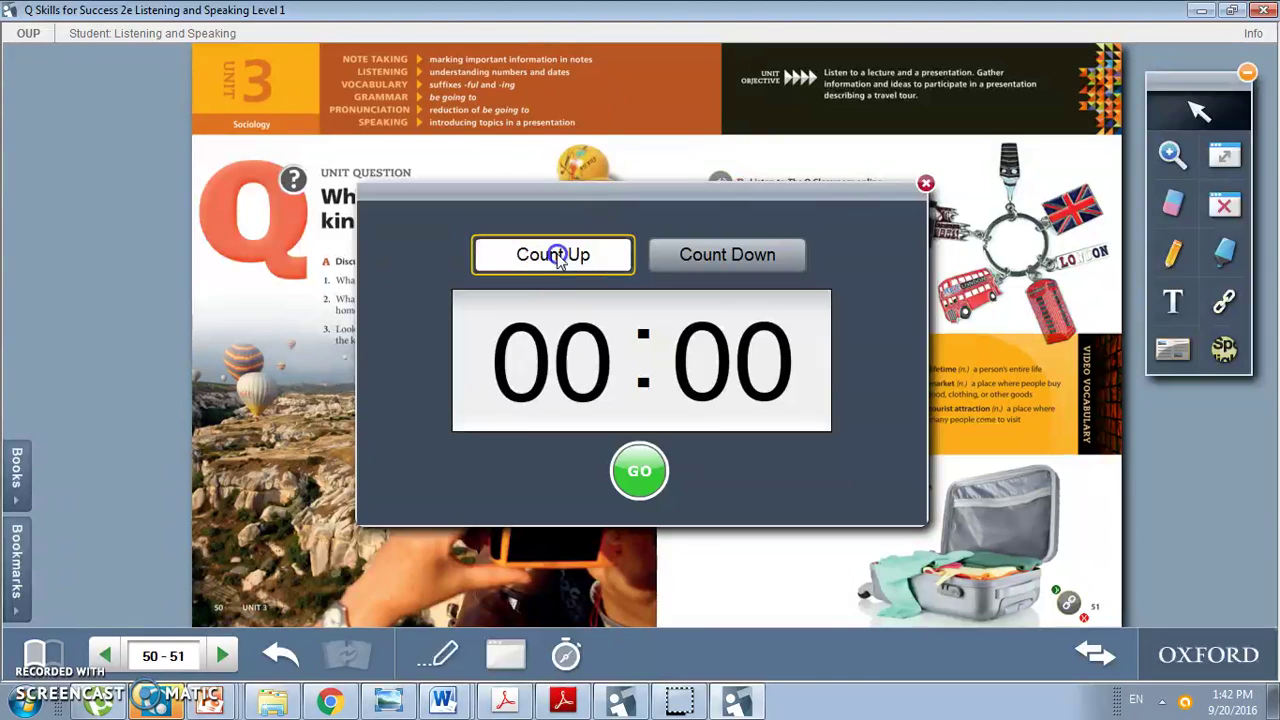
{"action": "left_click", "coordinate": [586, 360]}
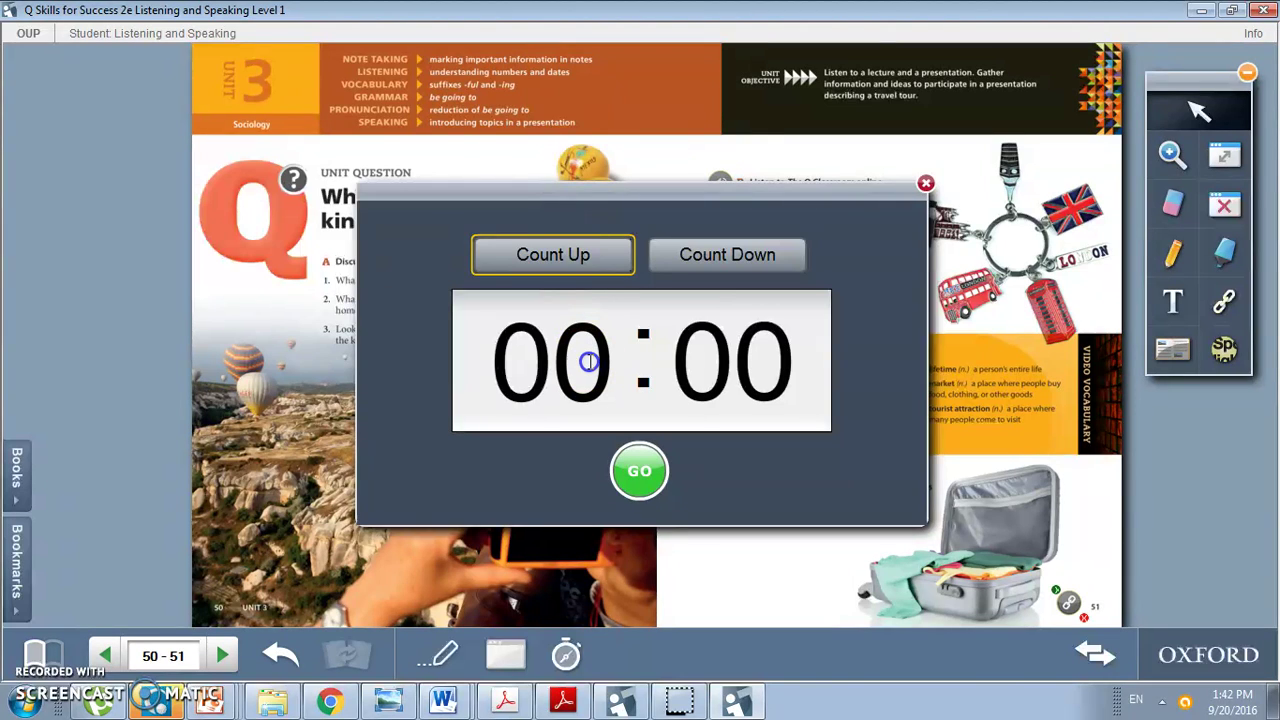
{"action": "left_click_drag", "start_coordinate": [588, 362], "coordinate": [538, 363]}
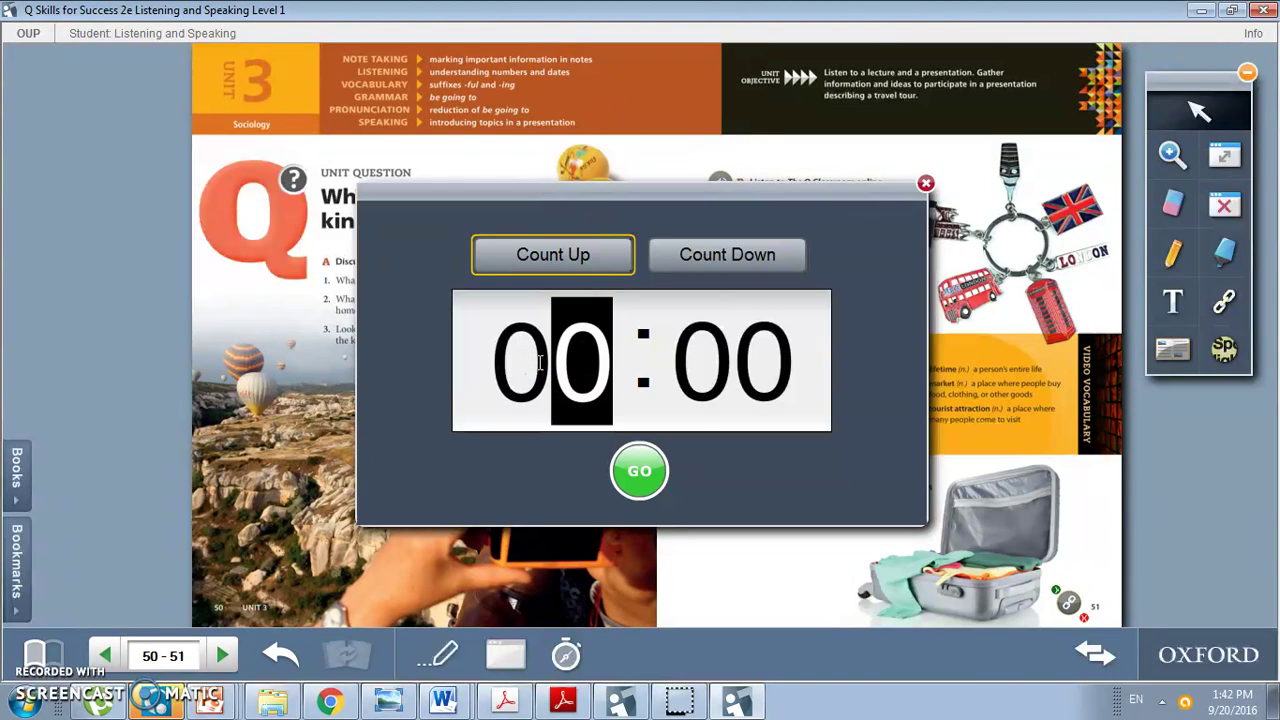
{"action": "left_click", "coordinate": [644, 384]}
{"action": "left_click", "coordinate": [563, 261]}
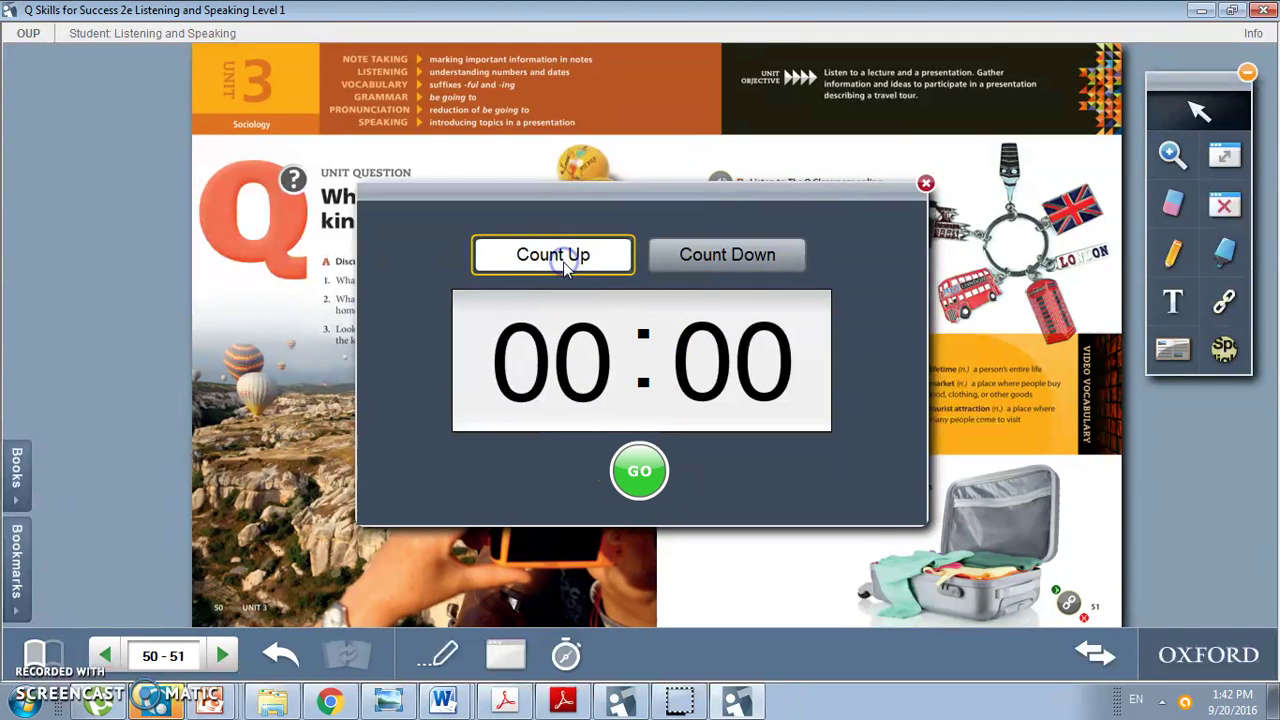
Step: Switch the timer to Count Down, run it from 00:01 and close it
{"action": "left_click", "coordinate": [735, 252]}
{"action": "left_click", "coordinate": [822, 400]}
{"action": "left_click", "coordinate": [862, 323]}
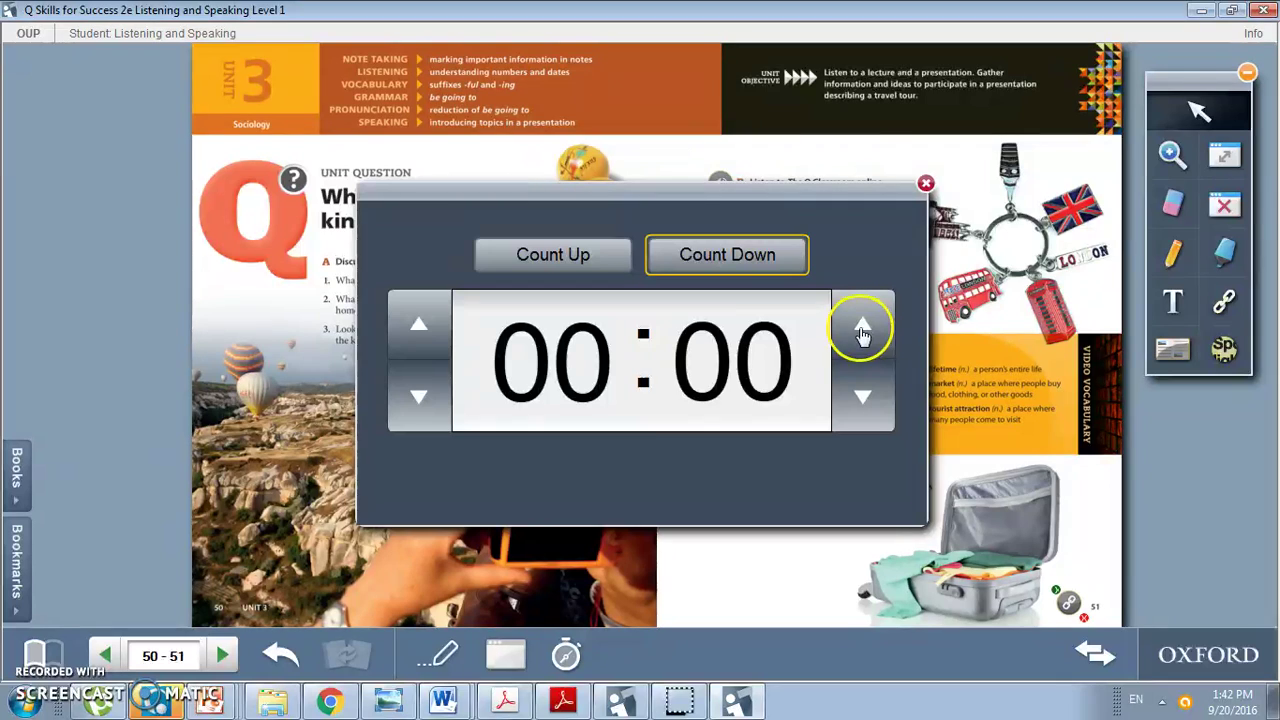
{"action": "left_click", "coordinate": [862, 323]}
{"action": "left_click", "coordinate": [862, 323]}
{"action": "left_click", "coordinate": [864, 405]}
{"action": "left_click", "coordinate": [864, 405]}
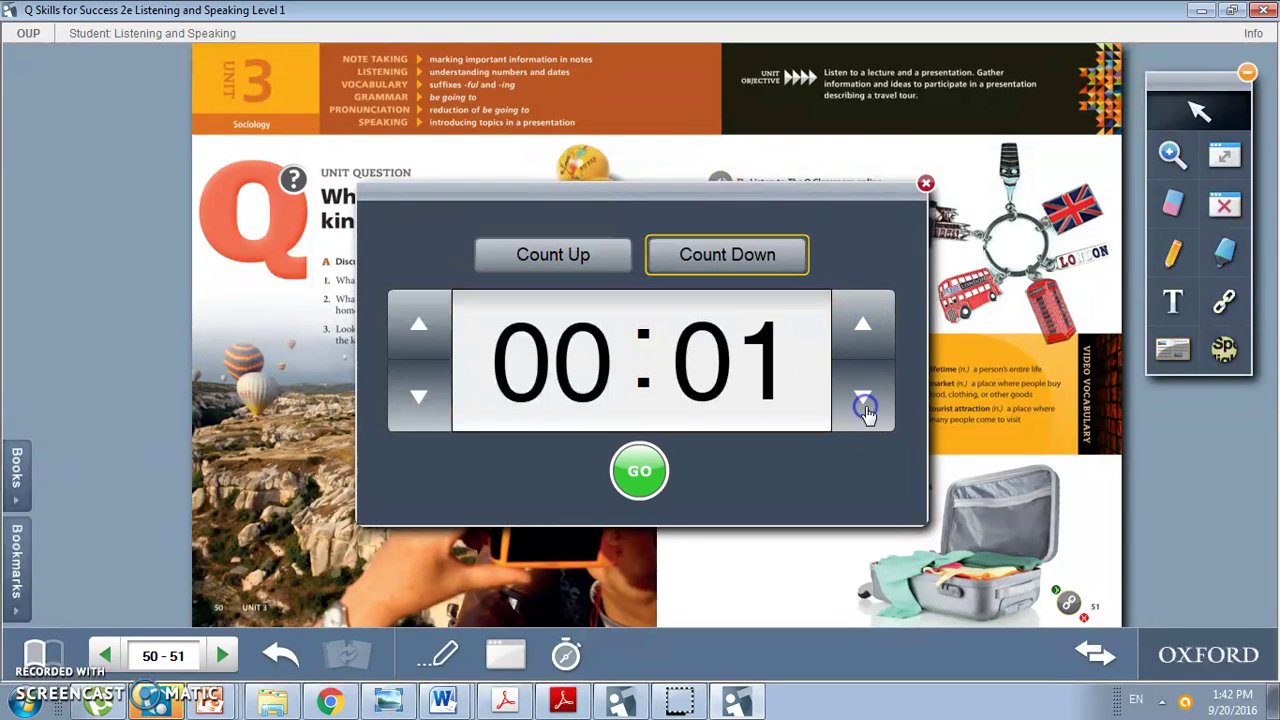
{"action": "left_click", "coordinate": [632, 474]}
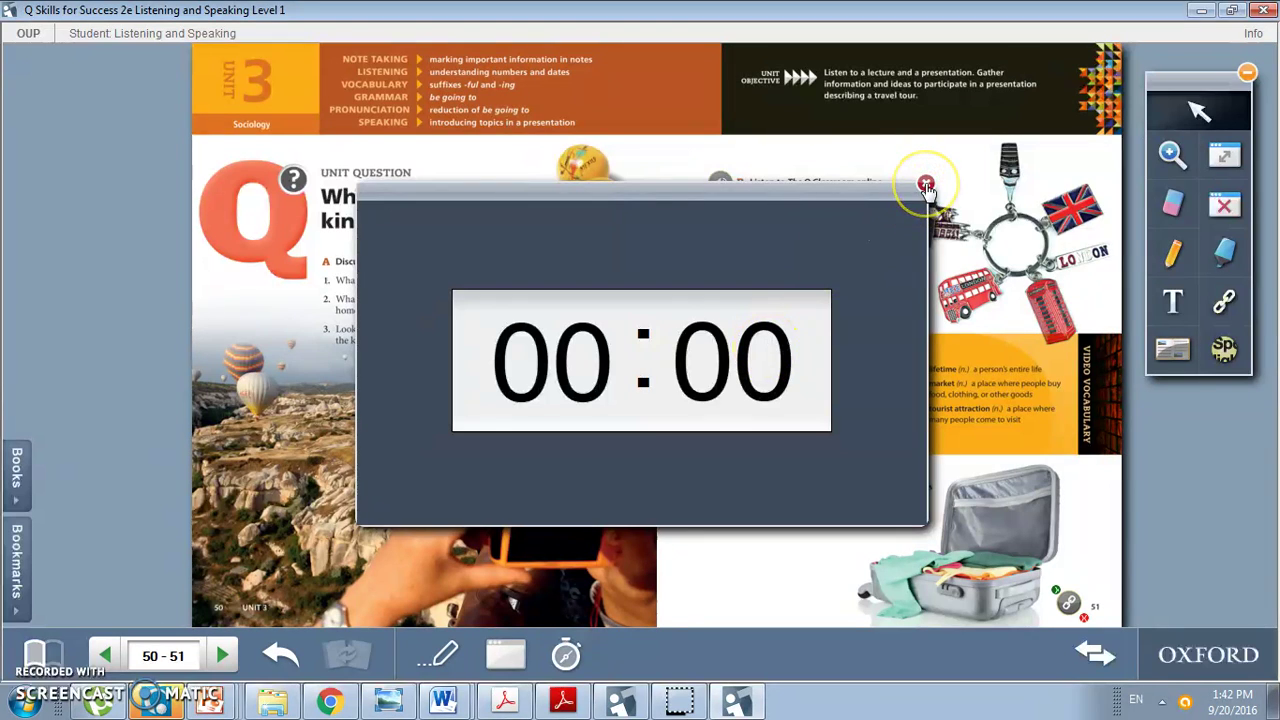
{"action": "left_click", "coordinate": [926, 186]}
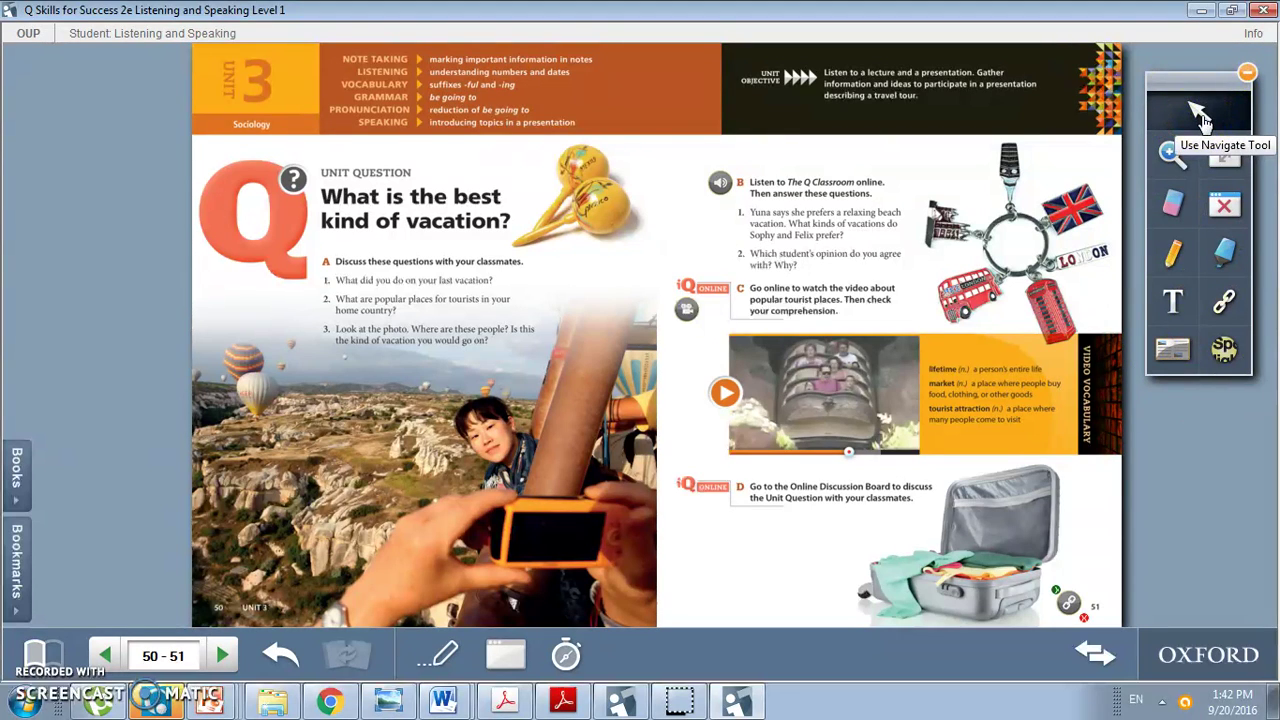
Step: Shift the page spread slightly, zoom in on exercise B and the London key ring on page 51, and reset the zoom level
{"action": "left_click_drag", "start_coordinate": [836, 206], "coordinate": [552, 337]}
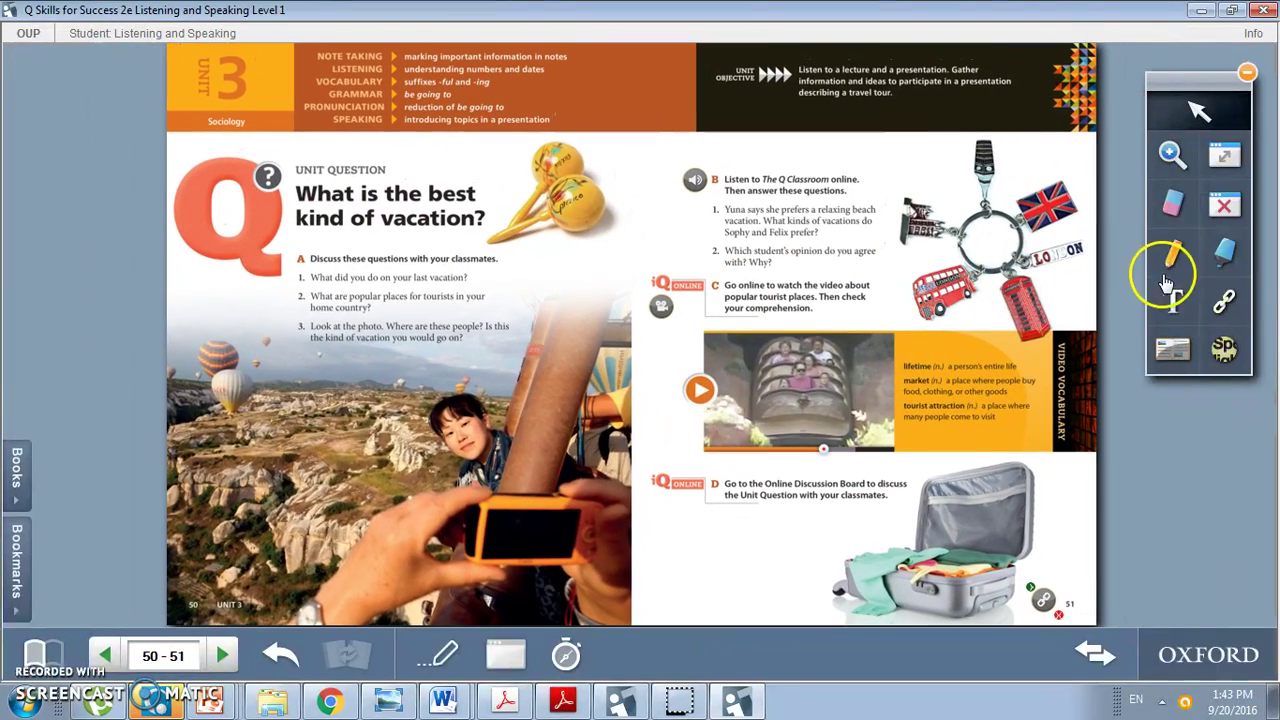
{"action": "left_click", "coordinate": [1171, 157]}
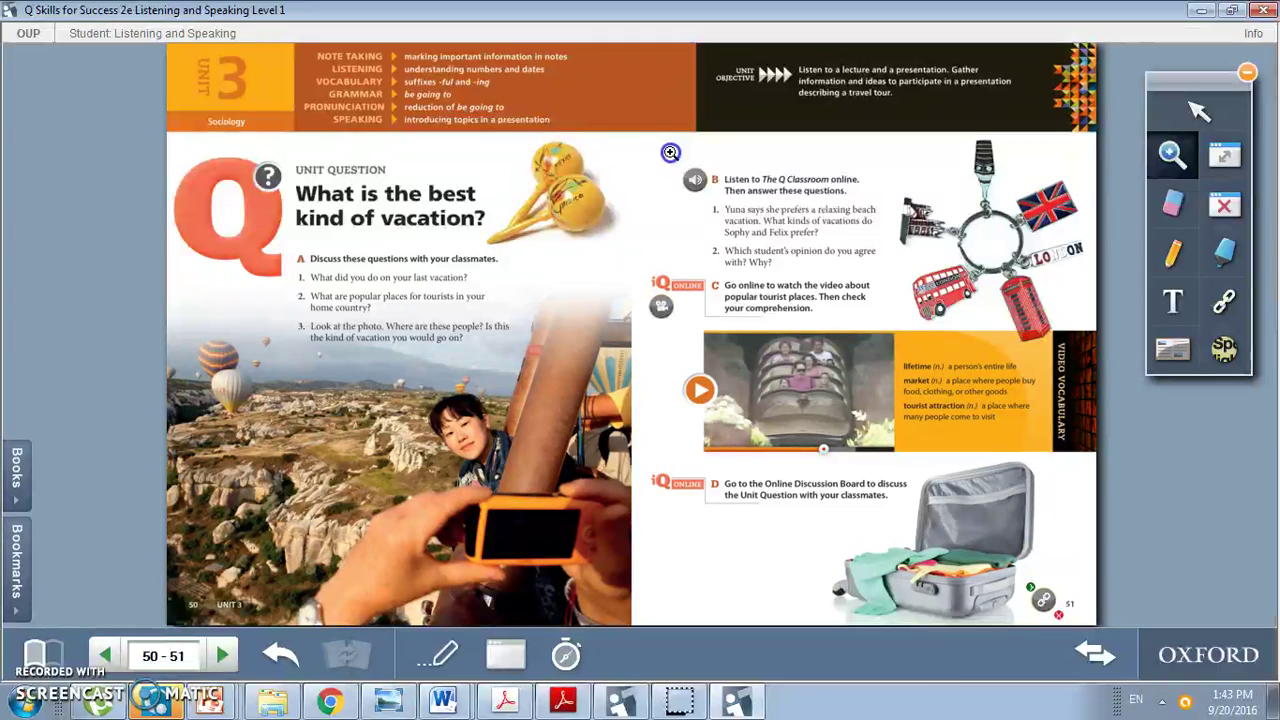
{"action": "left_click_drag", "start_coordinate": [670, 151], "coordinate": [1083, 313]}
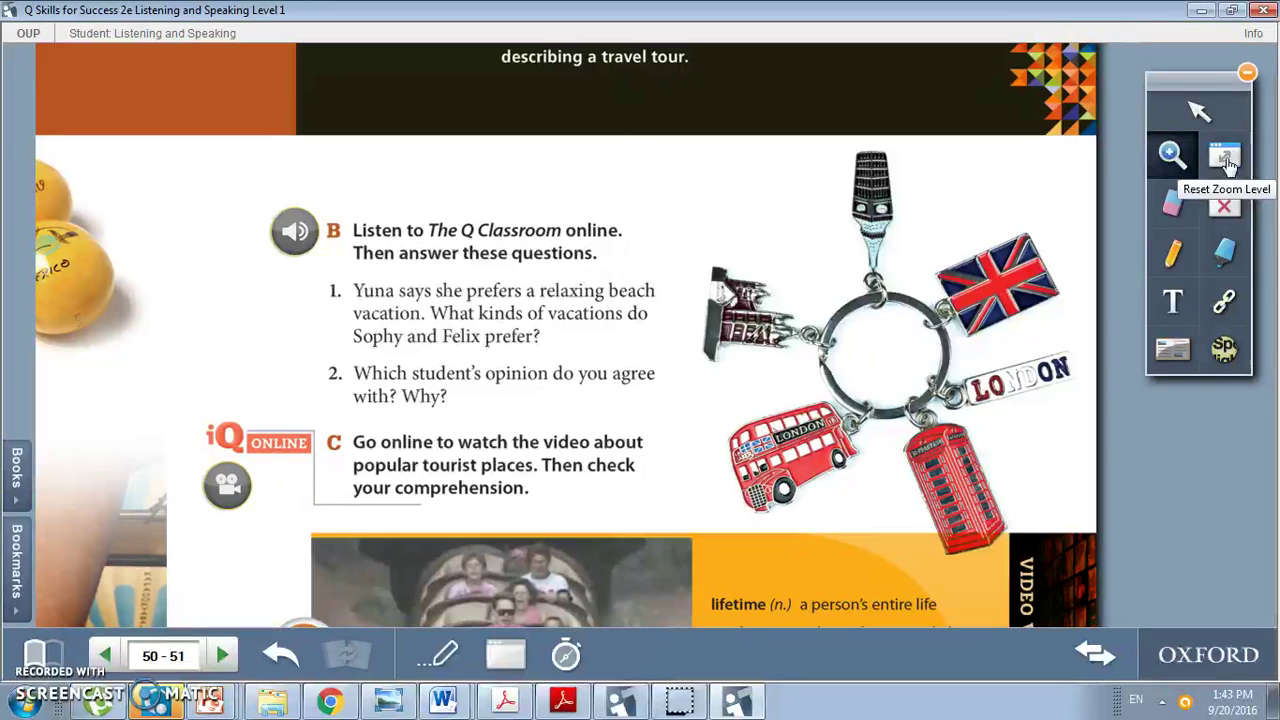
{"action": "left_click", "coordinate": [1226, 160]}
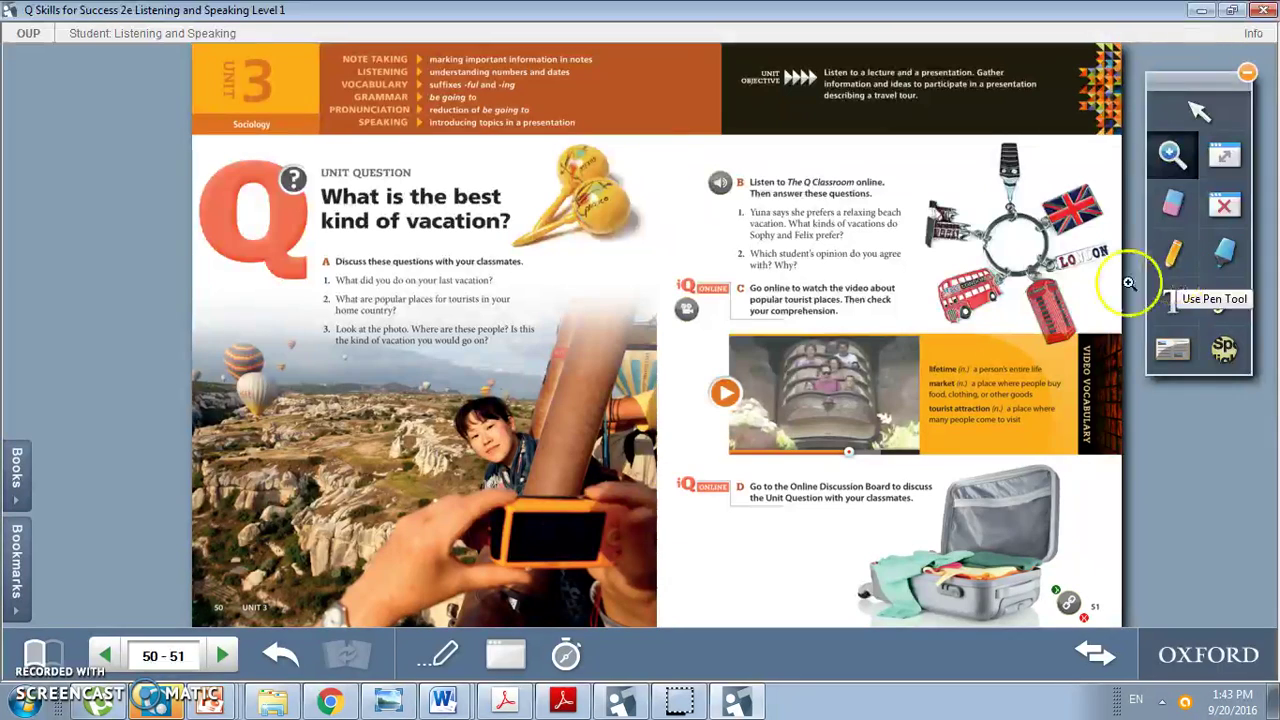
Step: Go to pages 52-53 and enlarge the Activity E signs, shifting the magnified page so its outer margin shows
{"action": "left_click", "coordinate": [223, 656]}
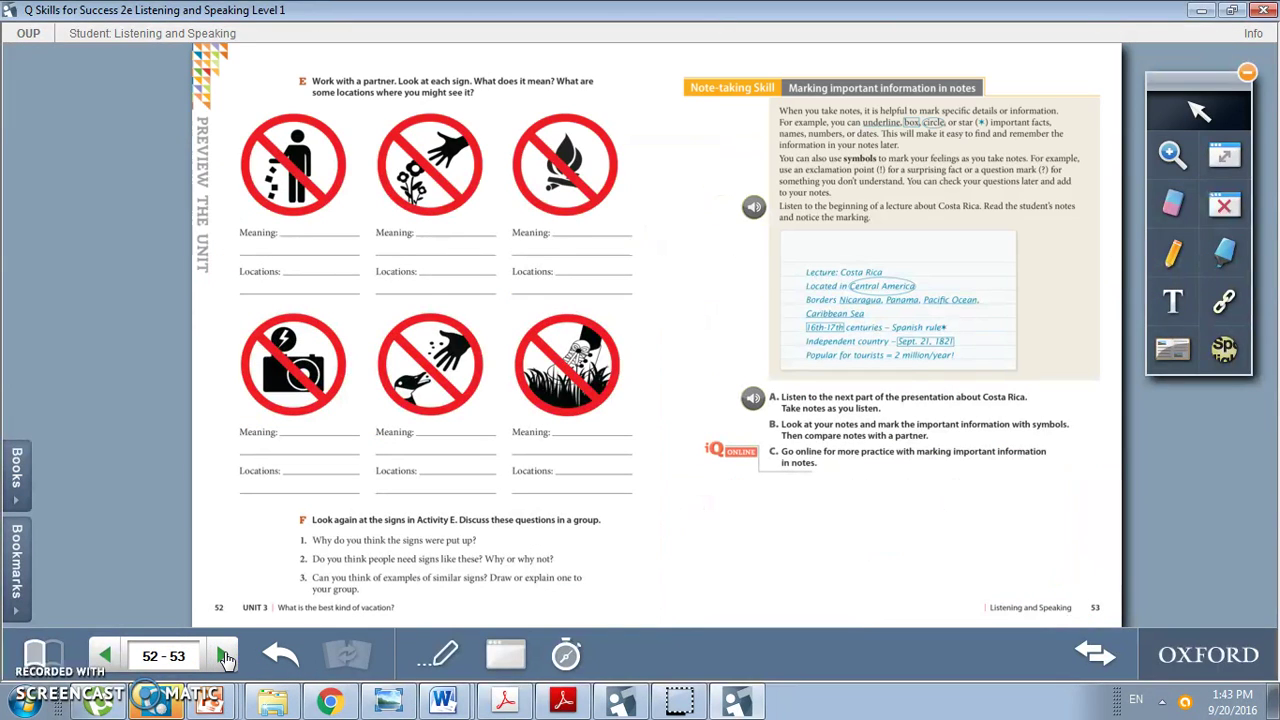
{"action": "left_click", "coordinate": [1173, 153]}
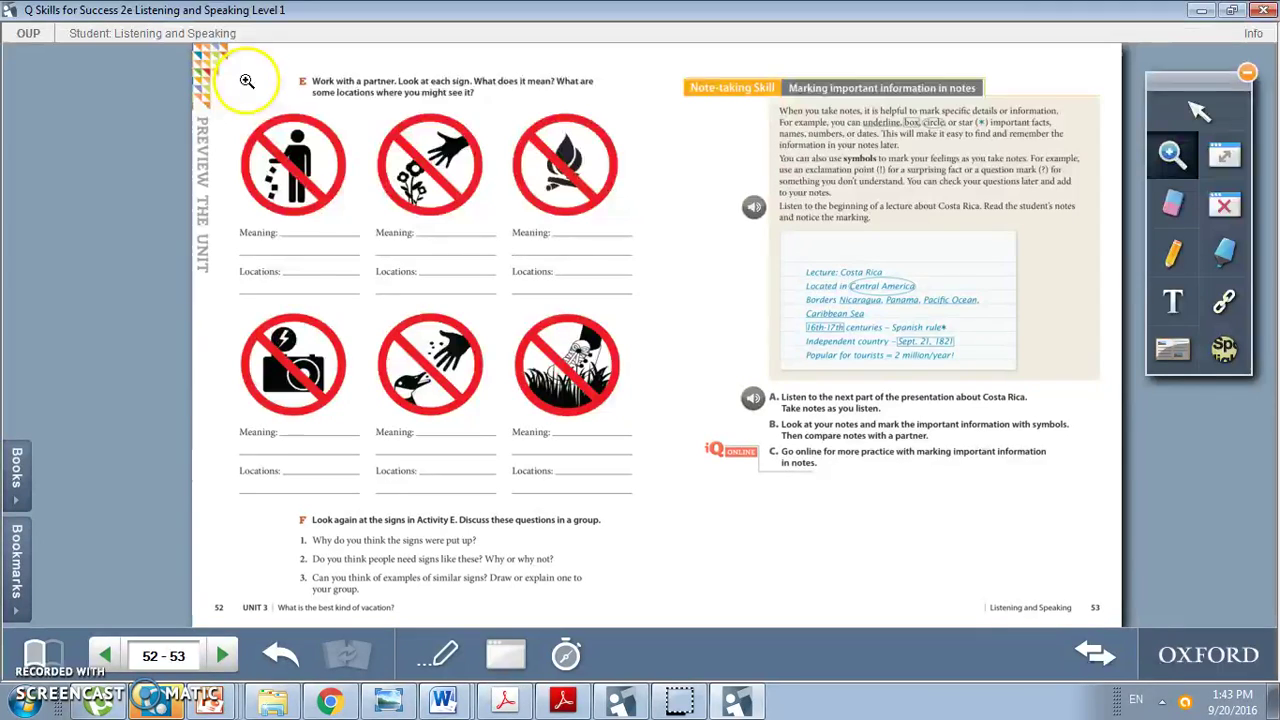
{"action": "left_click_drag", "start_coordinate": [245, 80], "coordinate": [655, 314]}
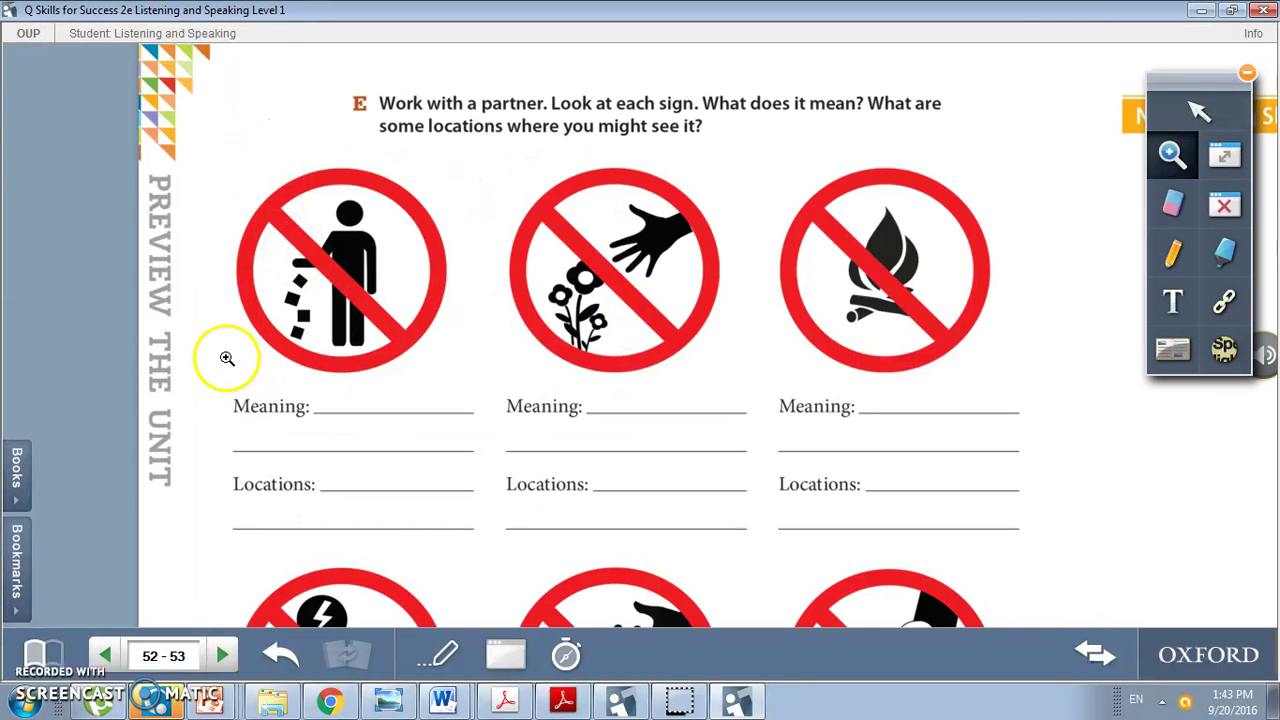
{"action": "left_click_drag", "start_coordinate": [214, 114], "coordinate": [451, 512]}
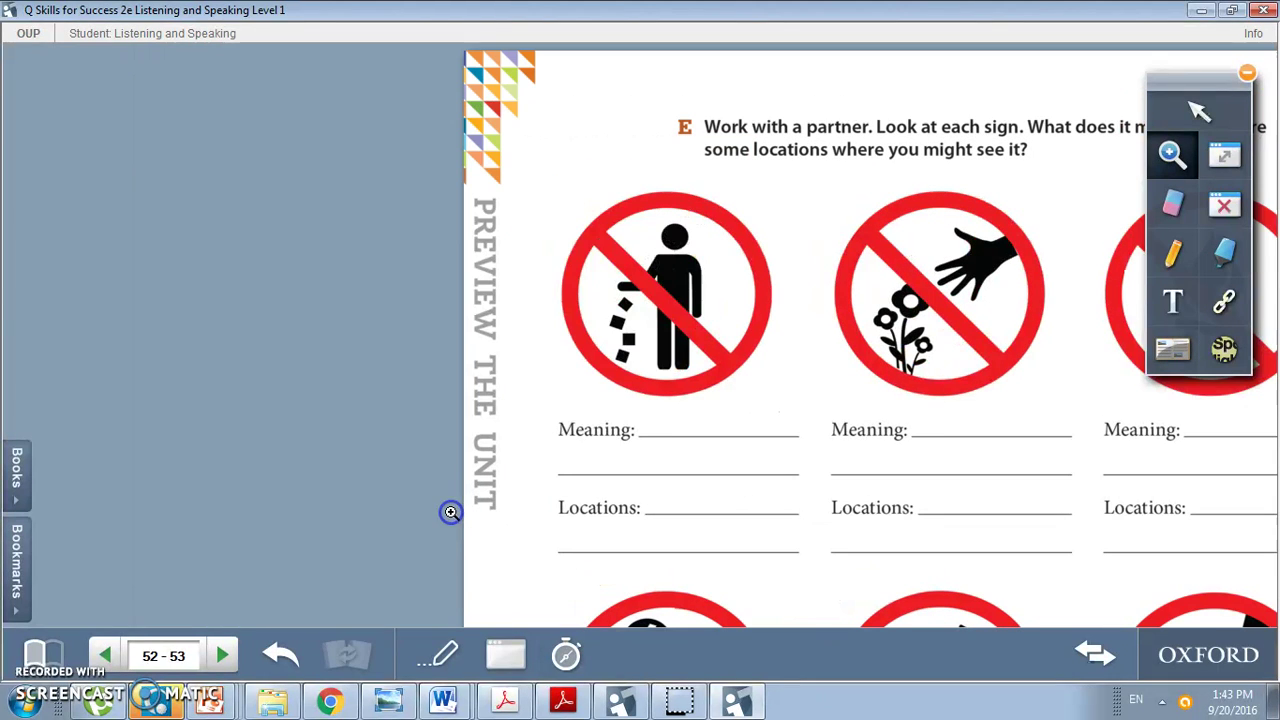
Step: Handwrite a Y in black with the thinnest pen on the first sign's Meaning line and erase it
{"action": "left_click", "coordinate": [1172, 253]}
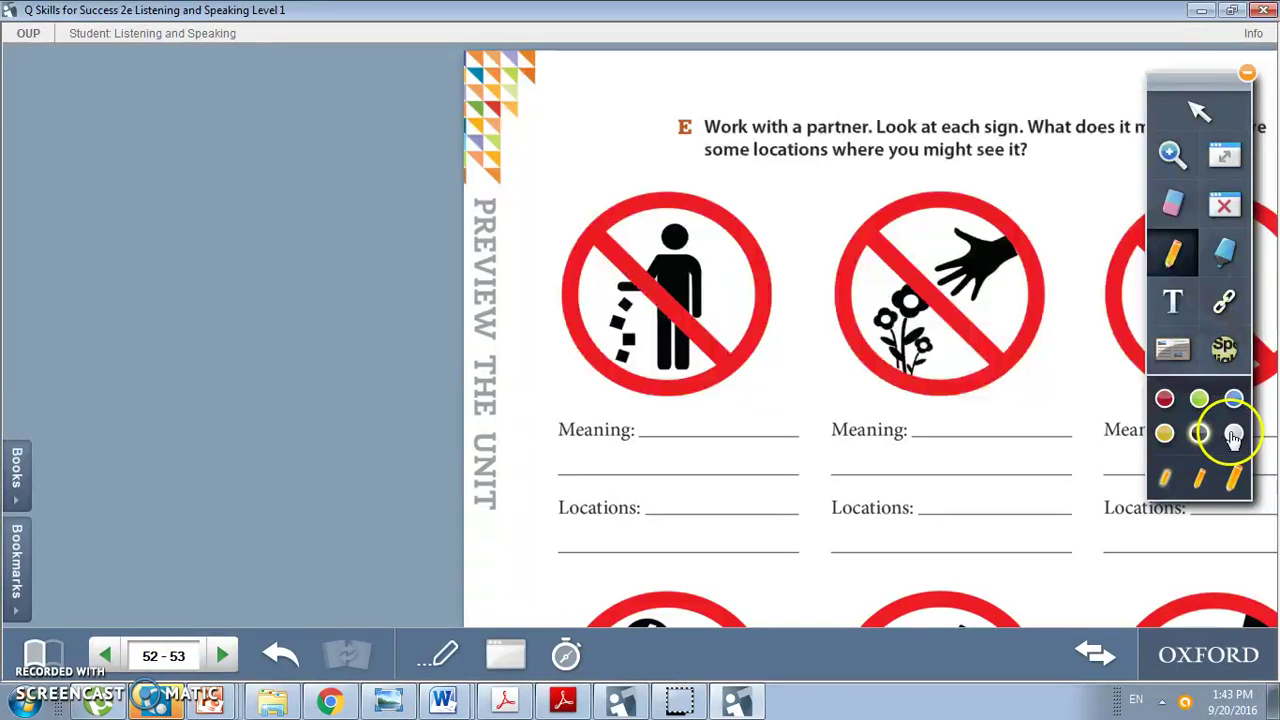
{"action": "left_click", "coordinate": [1163, 479]}
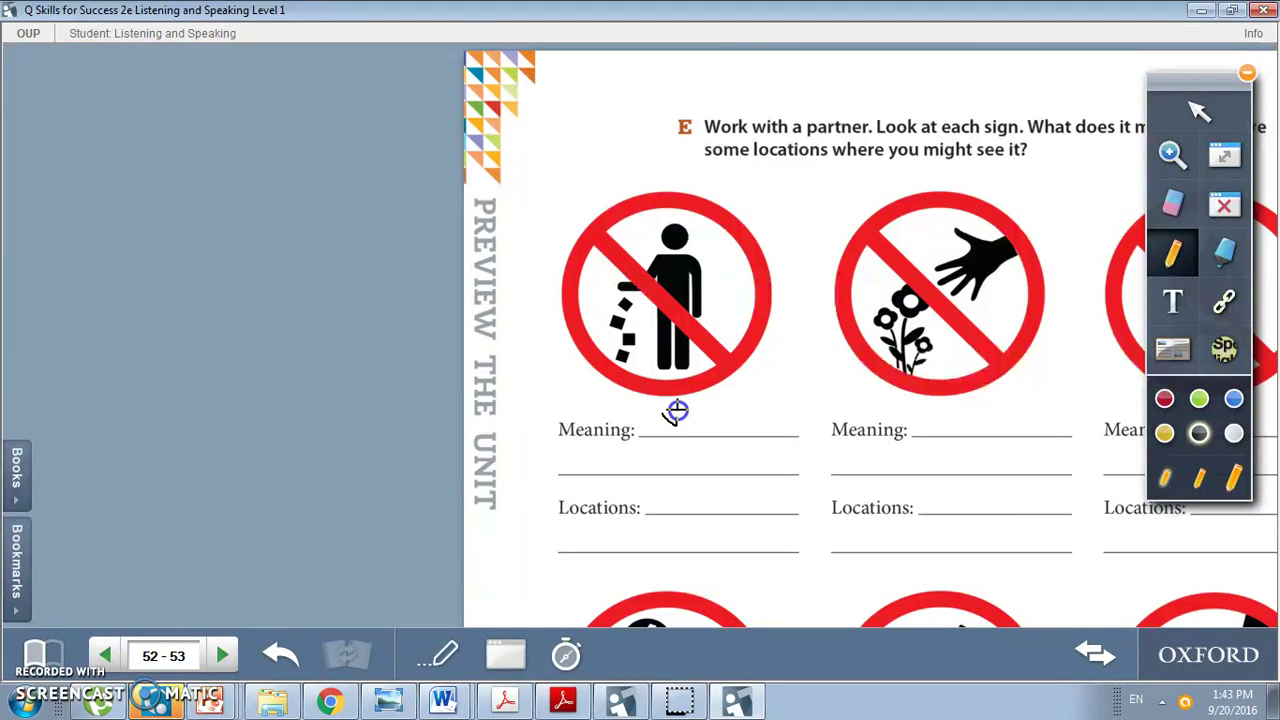
{"action": "left_click_drag", "start_coordinate": [674, 445], "coordinate": [674, 445]}
{"action": "left_click", "coordinate": [1137, 333]}
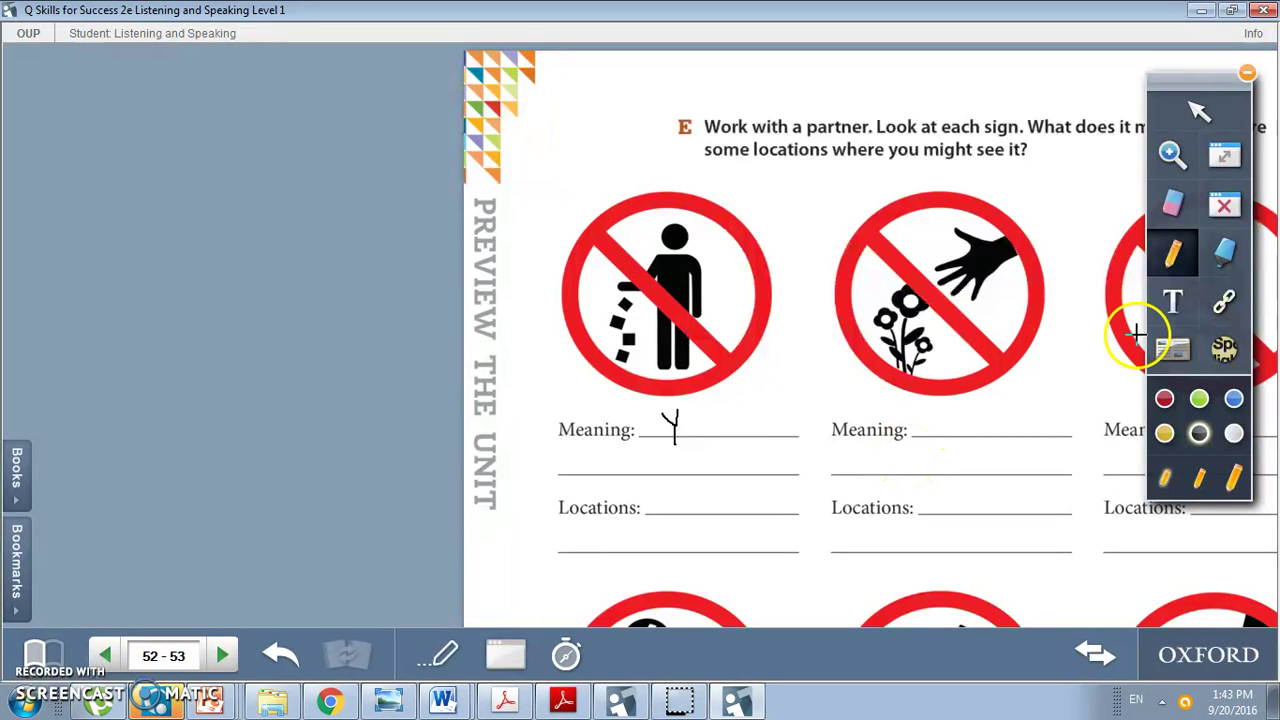
{"action": "left_click", "coordinate": [1172, 203]}
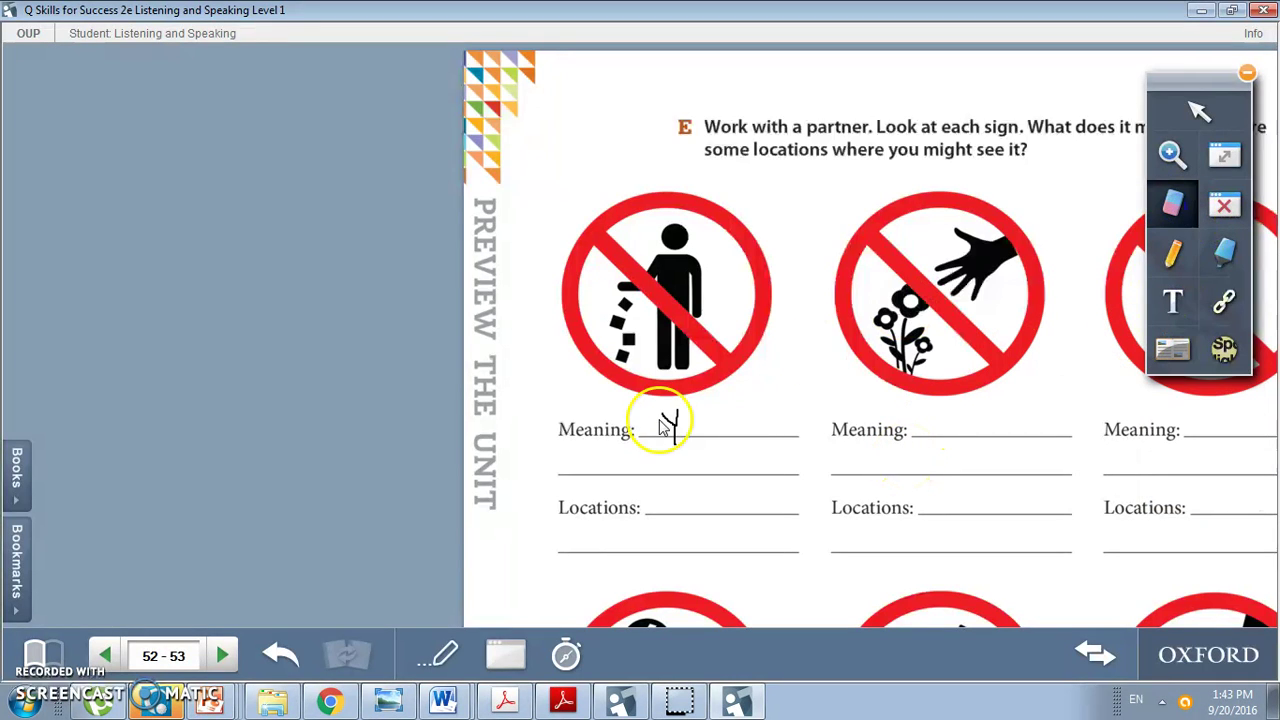
{"action": "mouse_move", "coordinate": [662, 428]}
{"action": "left_mouse_down"}
{"action": "mouse_move", "coordinate": [650, 412]}
{"action": "mouse_move", "coordinate": [695, 455]}
{"action": "left_mouse_up"}
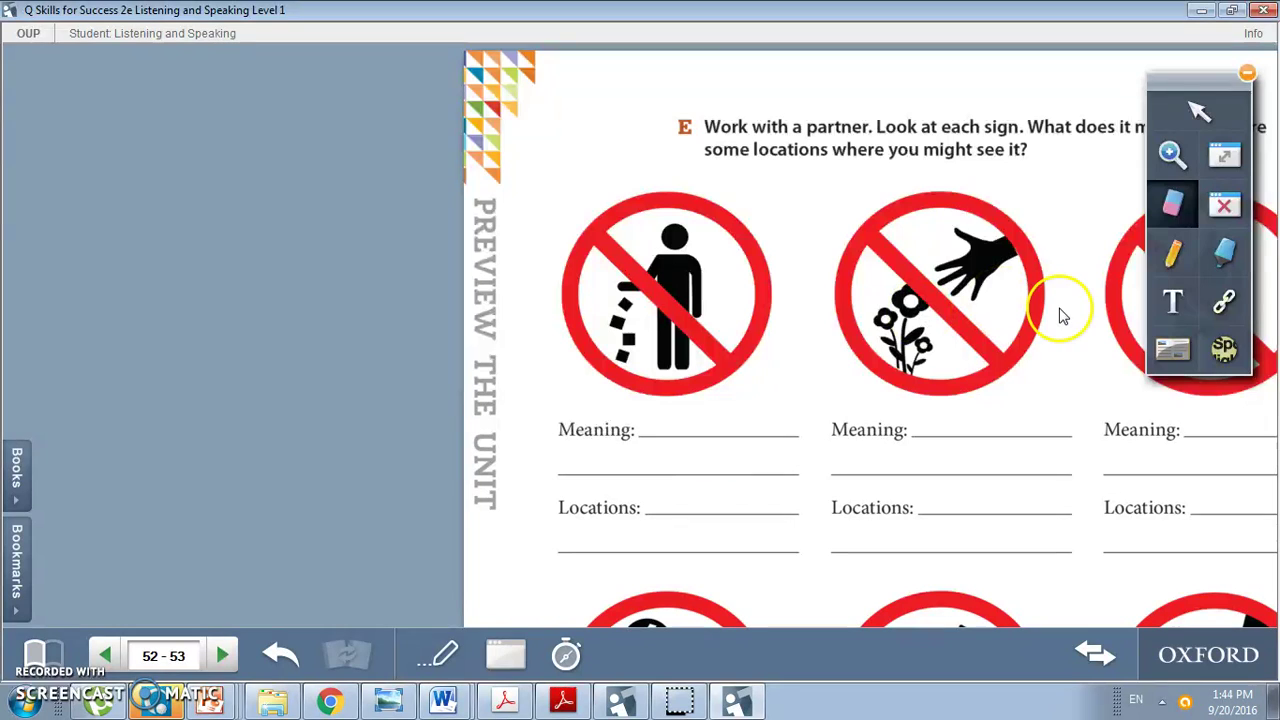
Step: Return to pages 50-51 and highlight the first two lines of exercise B question 1 with the thickest green highlighter, ending at the default zoom
{"action": "left_click", "coordinate": [110, 656]}
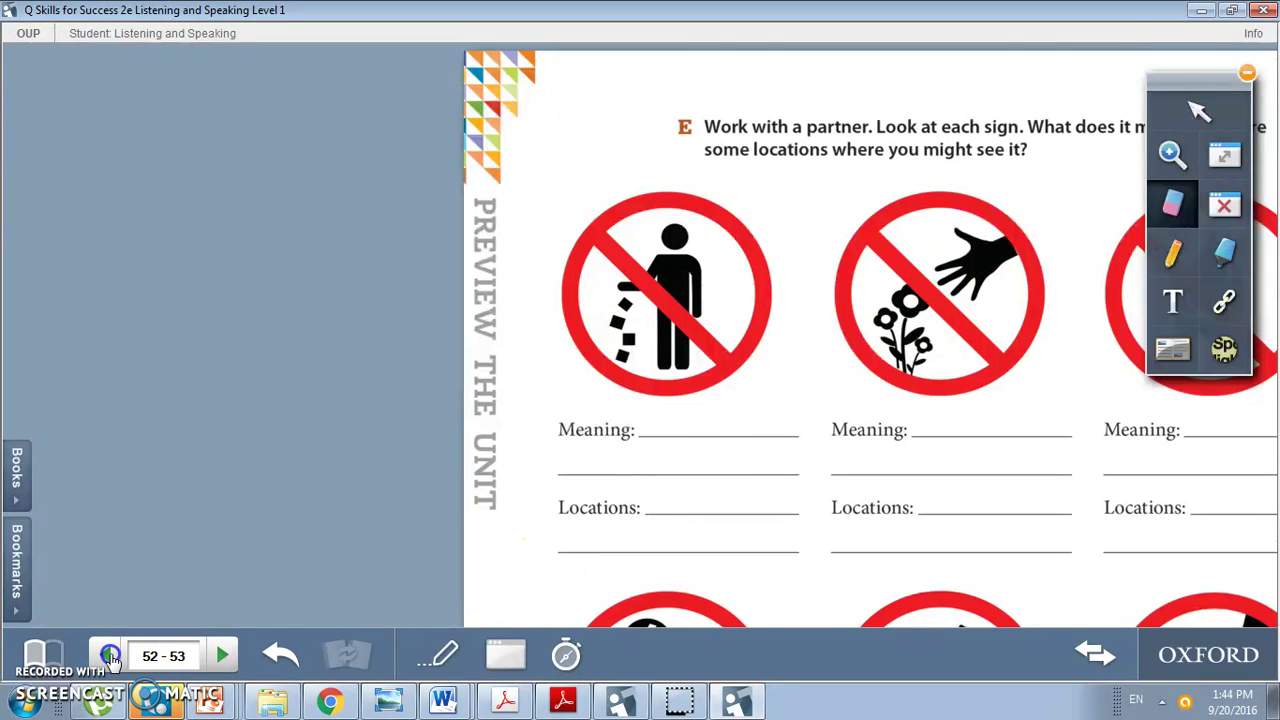
{"action": "left_click", "coordinate": [1222, 255]}
{"action": "left_click", "coordinate": [1172, 154]}
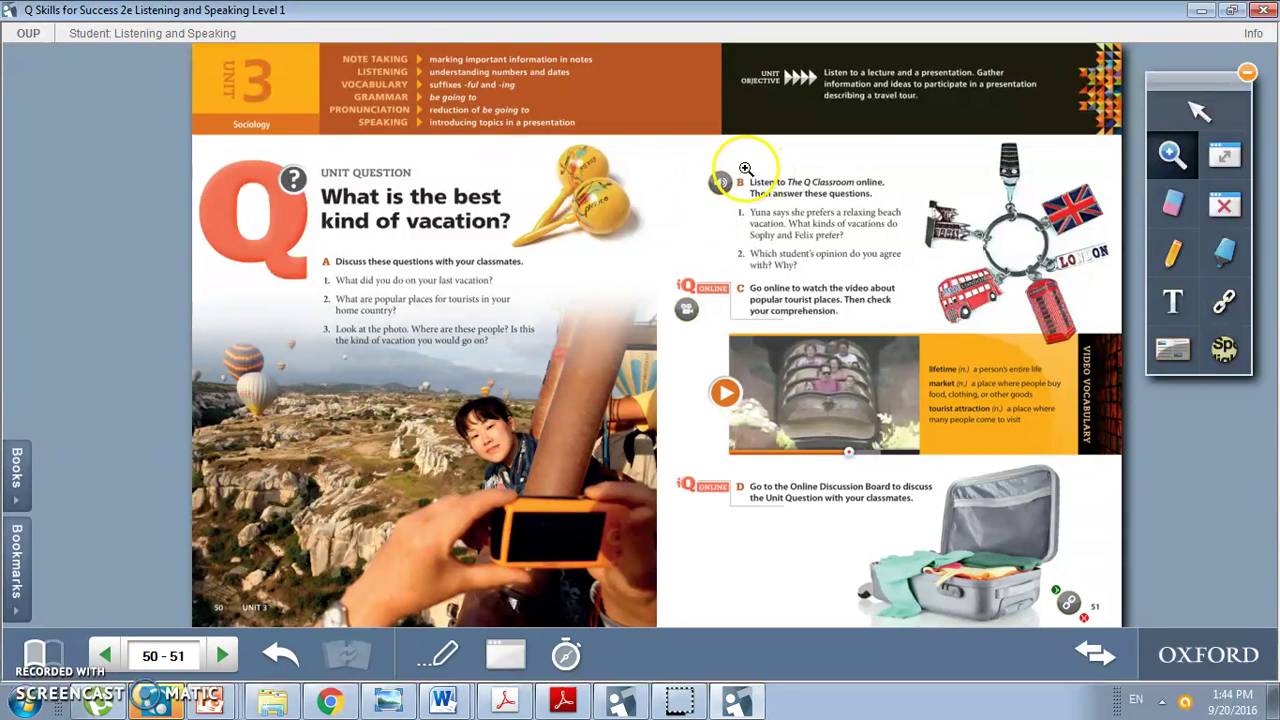
{"action": "left_click_drag", "start_coordinate": [745, 168], "coordinate": [925, 275]}
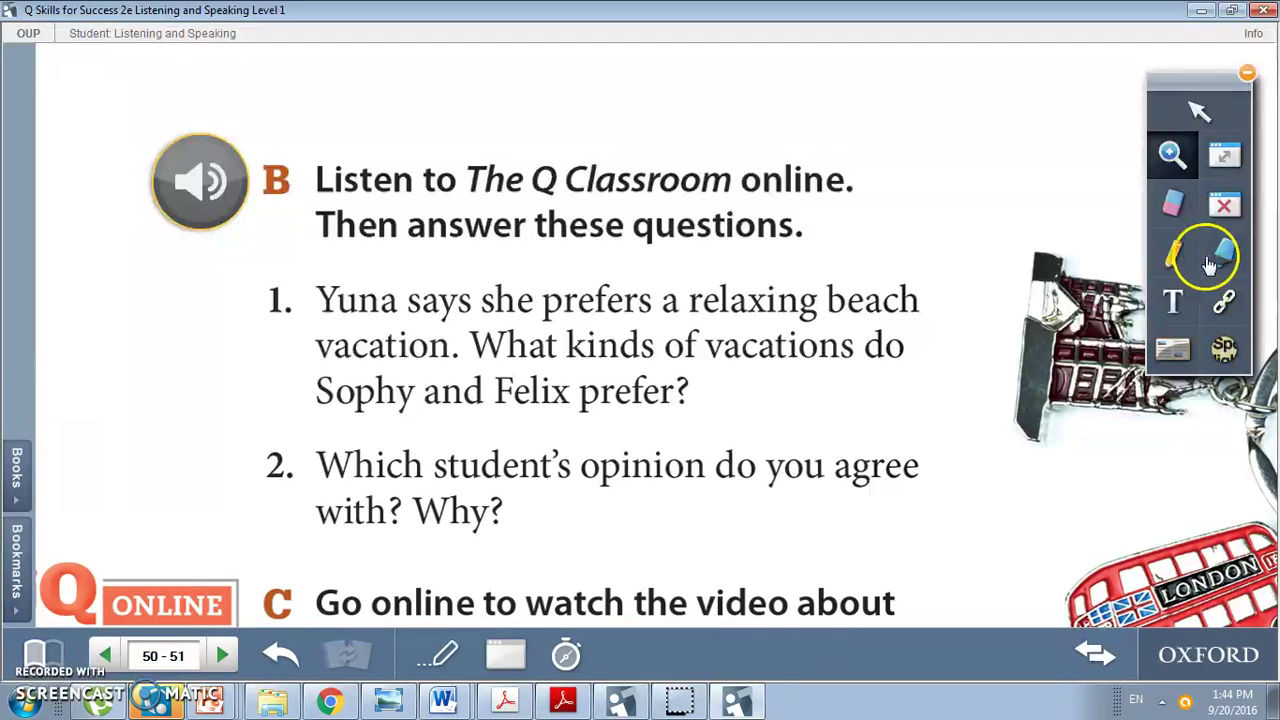
{"action": "left_click", "coordinate": [1224, 258]}
{"action": "left_click", "coordinate": [1224, 260]}
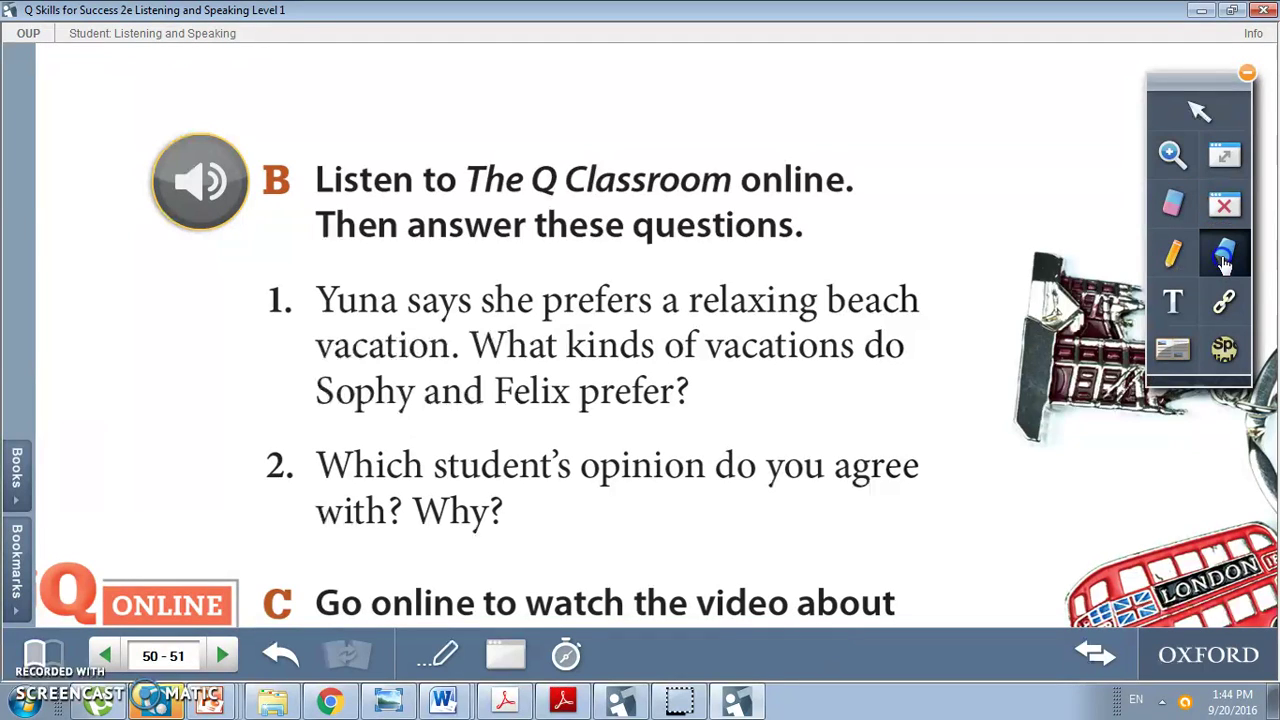
{"action": "left_click", "coordinate": [1200, 400]}
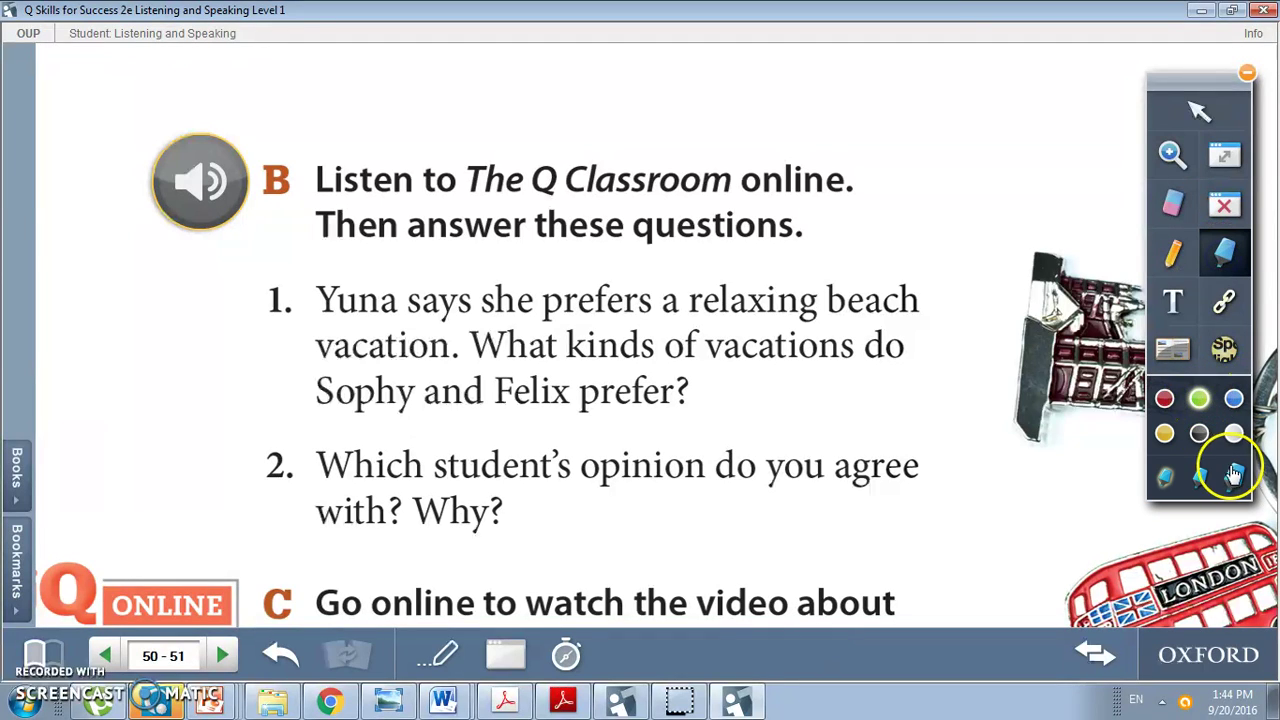
{"action": "mouse_move", "coordinate": [302, 296]}
{"action": "left_mouse_down"}
{"action": "mouse_move", "coordinate": [760, 300]}
{"action": "mouse_move", "coordinate": [905, 320]}
{"action": "mouse_move", "coordinate": [340, 338]}
{"action": "left_mouse_up"}
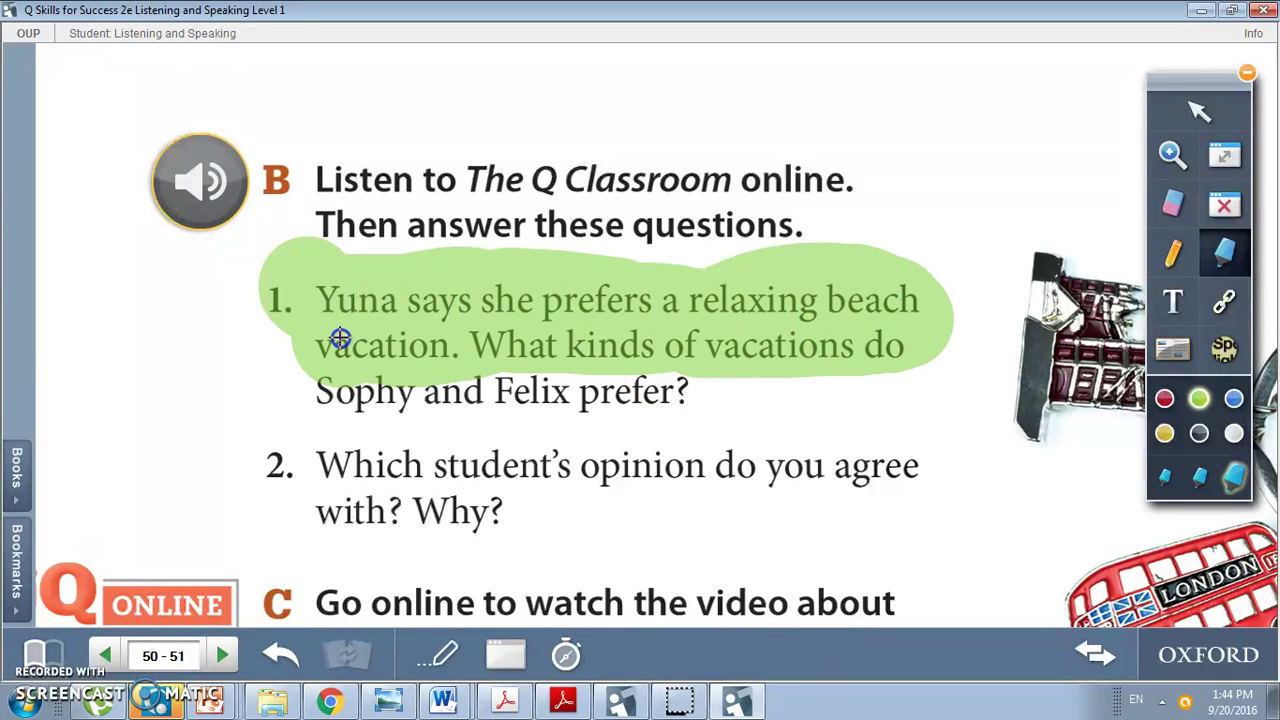
{"action": "left_click", "coordinate": [1226, 160]}
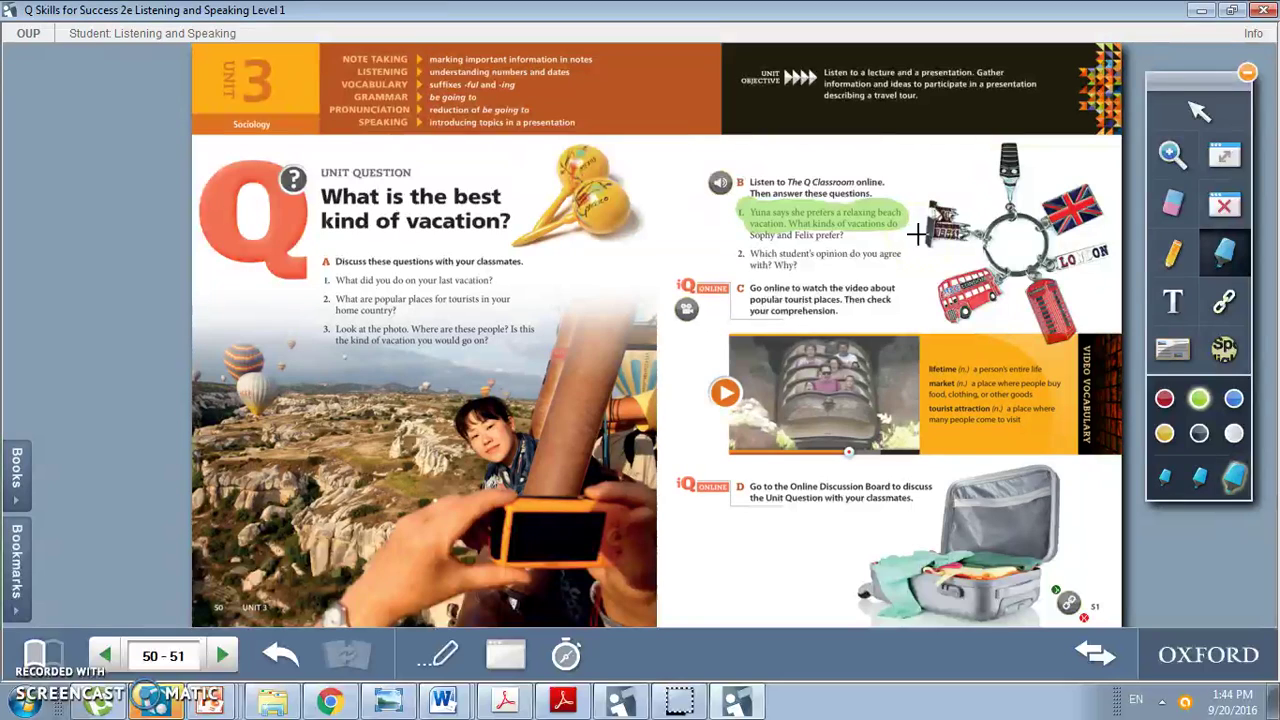
Step: Add a sticky note over the unit question on page 50 reading "Note: He is smiling."
{"action": "left_click", "coordinate": [1172, 304]}
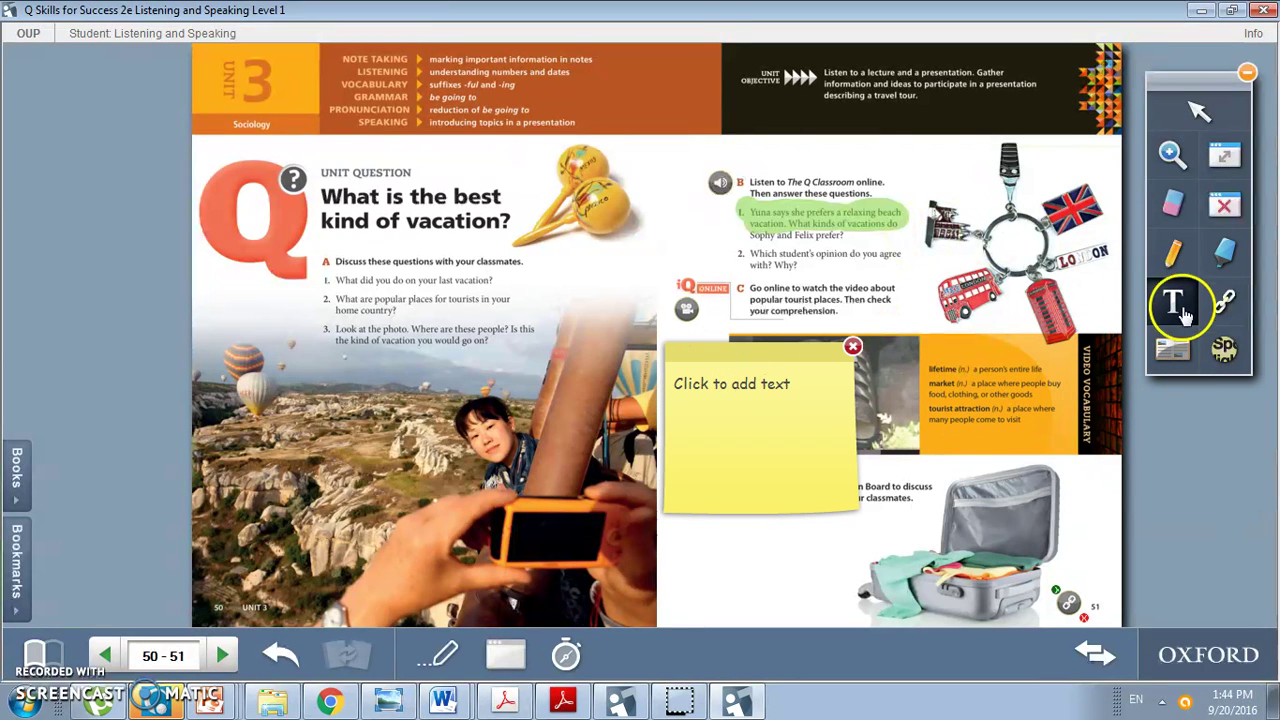
{"action": "left_click_drag", "start_coordinate": [780, 350], "coordinate": [322, 156]}
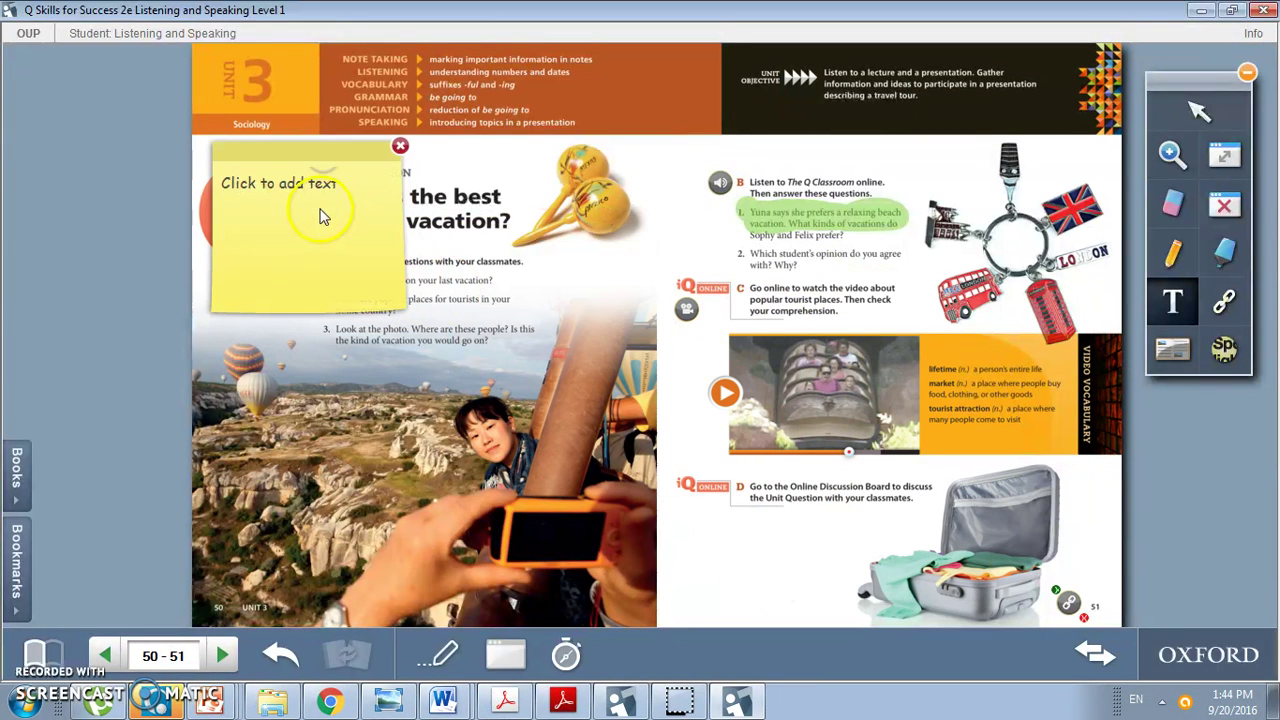
{"action": "left_click", "coordinate": [319, 203]}
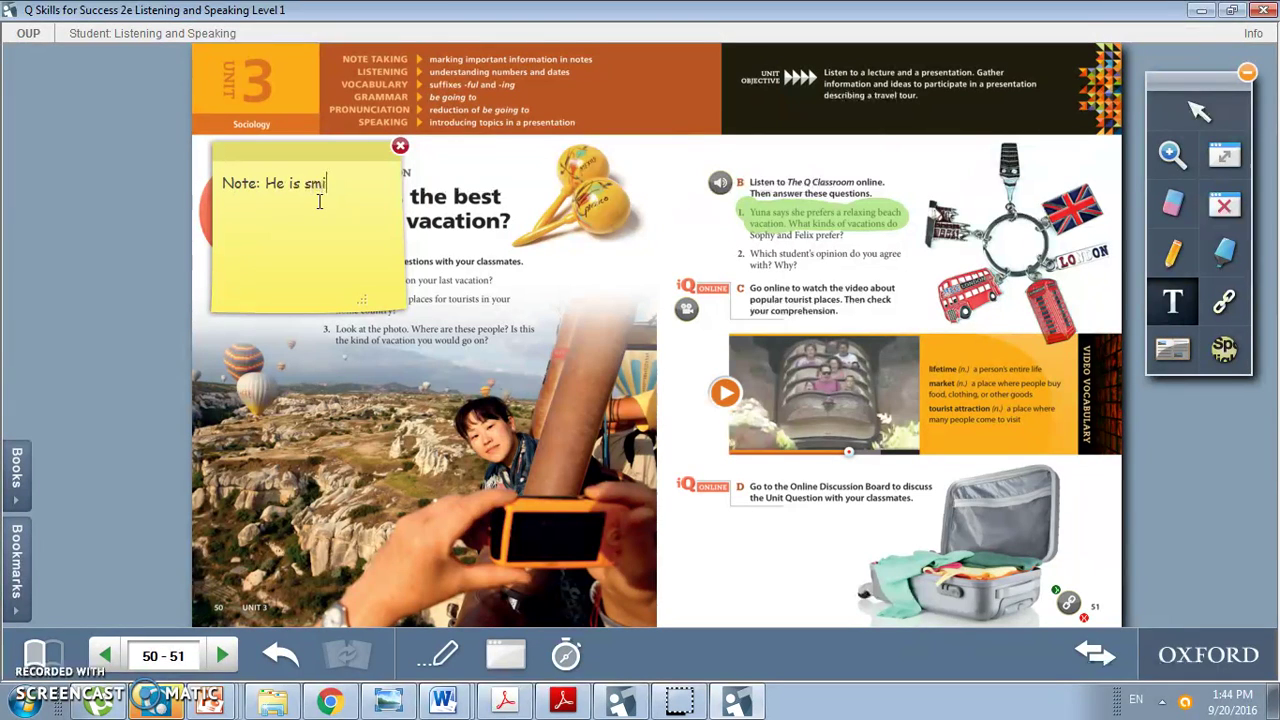
{"action": "type", "text": "Note: He is smiling."}
{"action": "left_click", "coordinate": [1225, 303]}
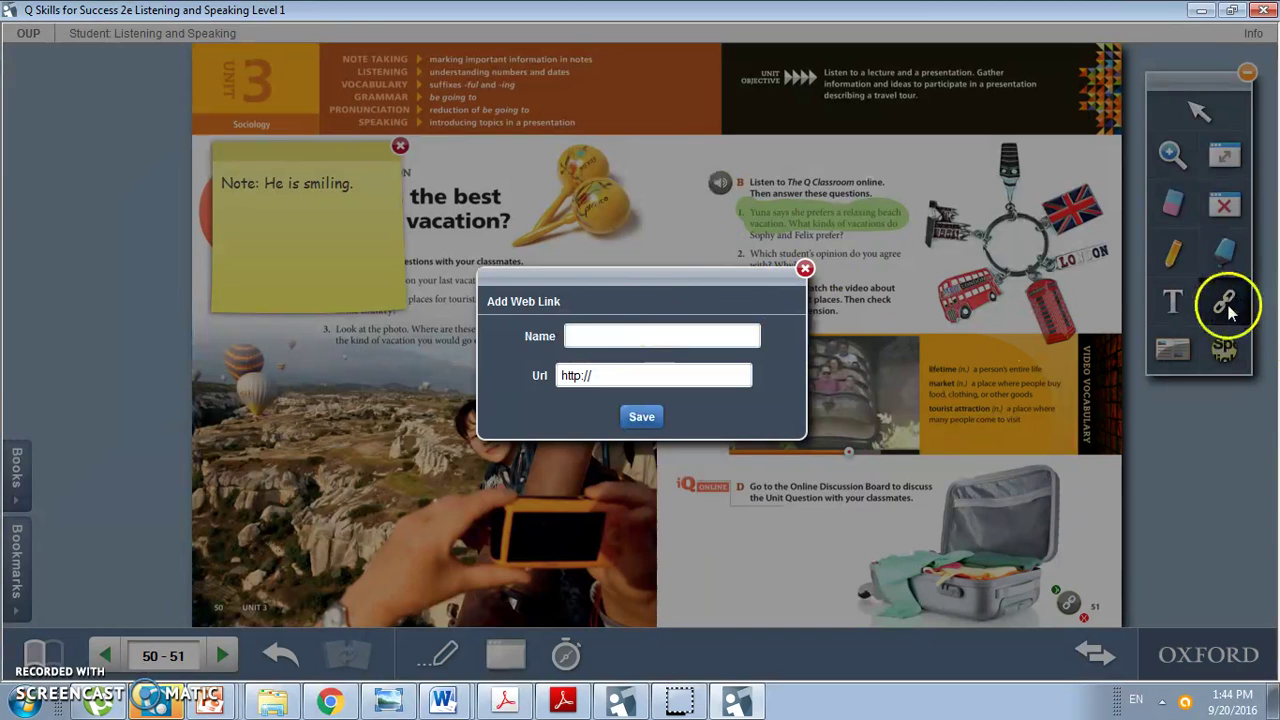
{"action": "left_click", "coordinate": [603, 331]}
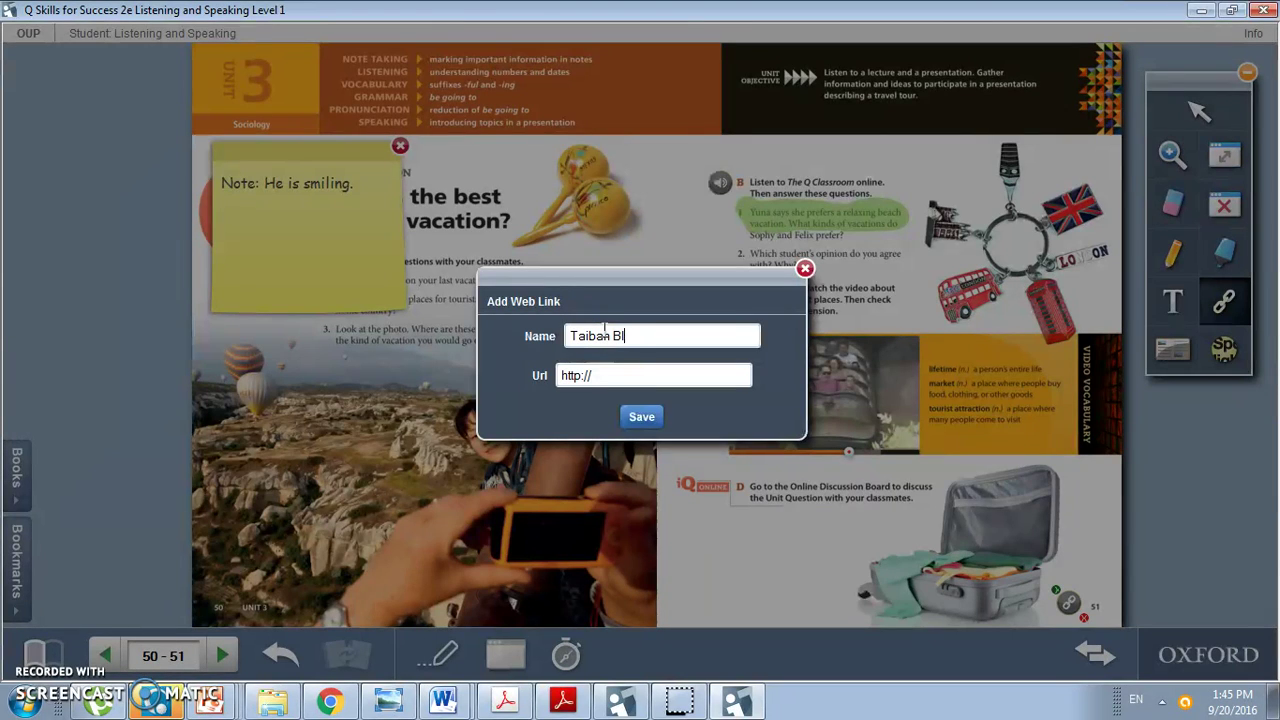
{"action": "type", "text": "Taibah Blog"}
{"action": "left_click", "coordinate": [609, 374]}
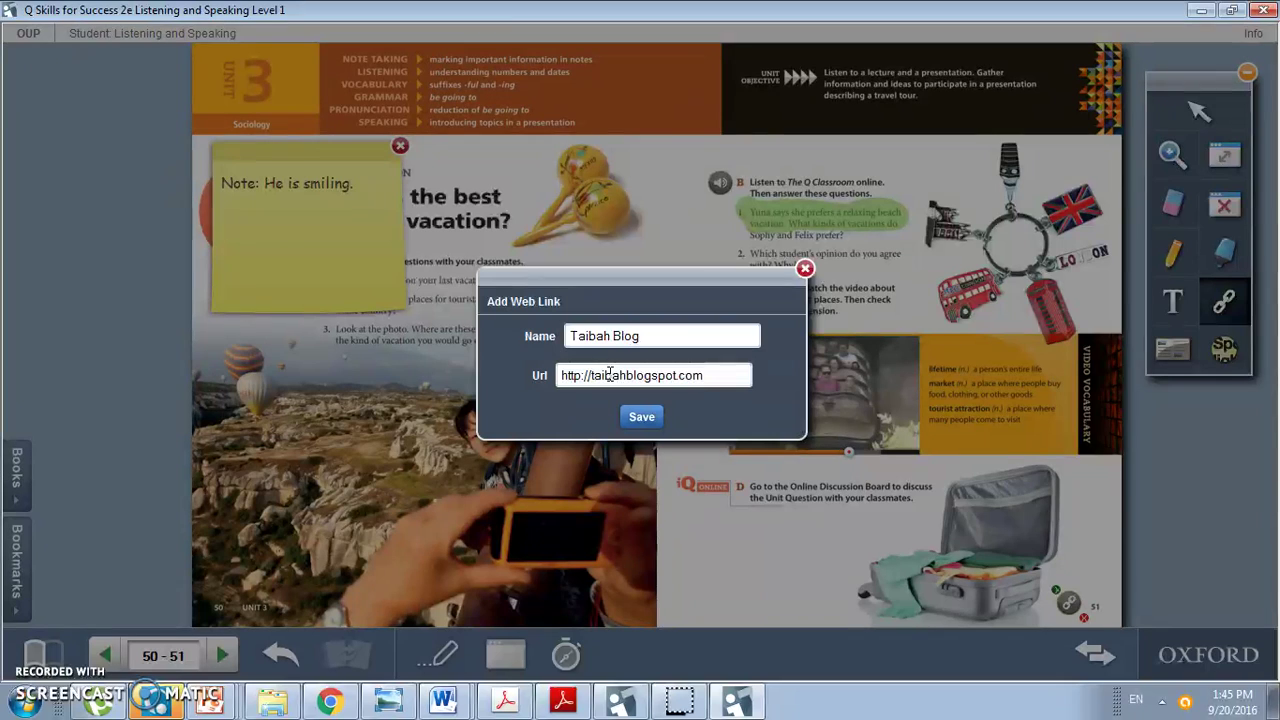
{"action": "left_click", "coordinate": [636, 417]}
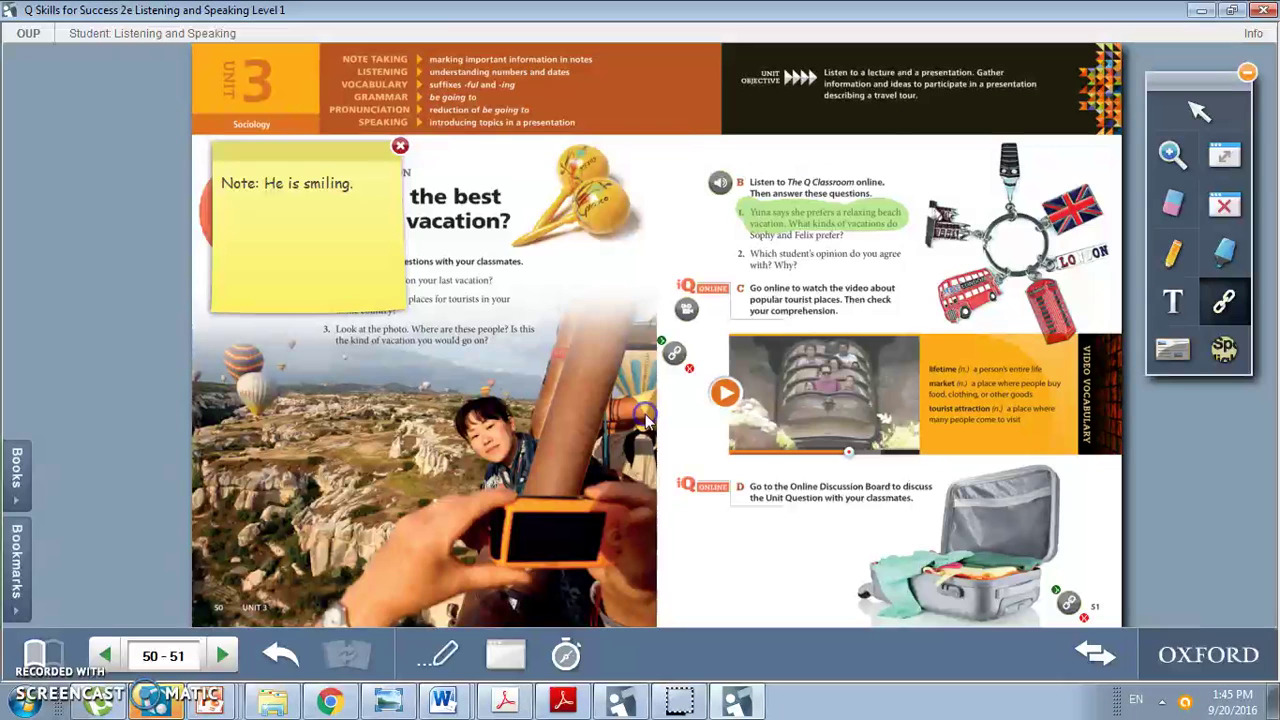
{"action": "left_click_drag", "start_coordinate": [674, 353], "coordinate": [708, 596]}
{"action": "left_click", "coordinate": [708, 596]}
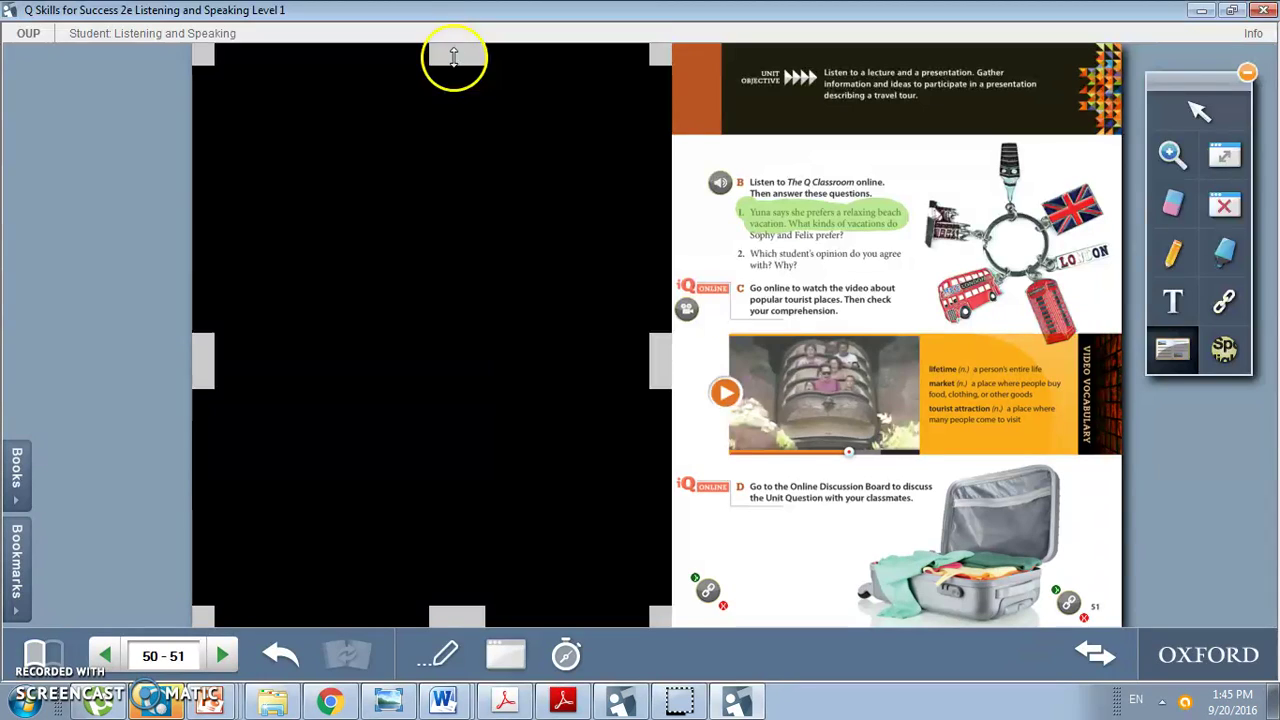
Step: Shrink the black mask over page 50 from its upper, outer and lower edges so it covers only the middle part beside the note
{"action": "left_click_drag", "start_coordinate": [457, 51], "coordinate": [460, 127]}
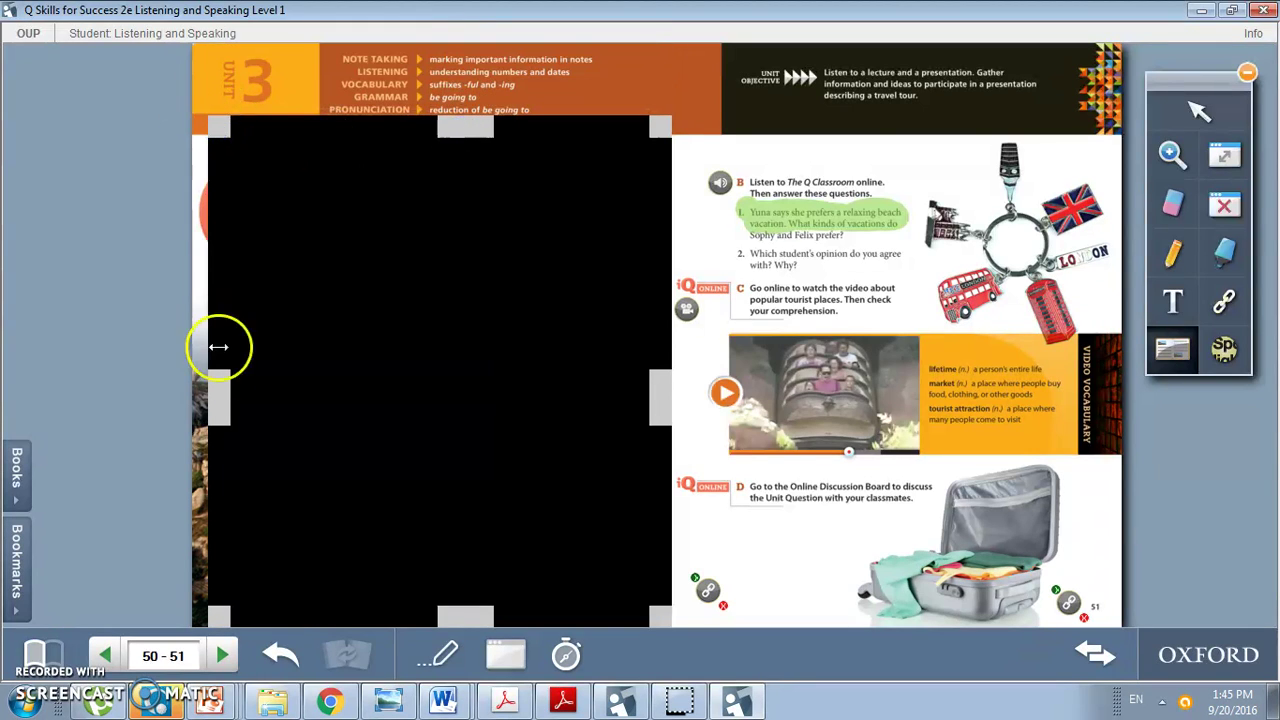
{"action": "left_click_drag", "start_coordinate": [205, 400], "coordinate": [375, 375]}
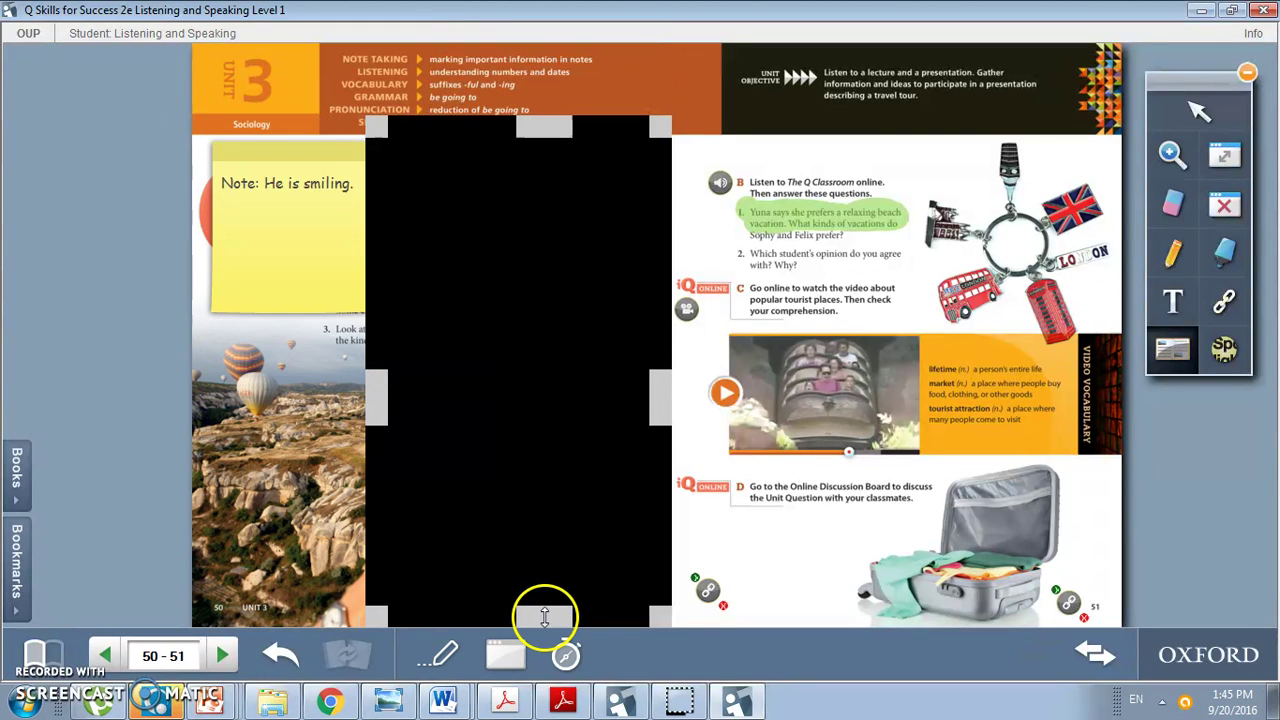
{"action": "left_click_drag", "start_coordinate": [543, 620], "coordinate": [544, 474]}
{"action": "left_click_drag", "start_coordinate": [509, 314], "coordinate": [451, 260]}
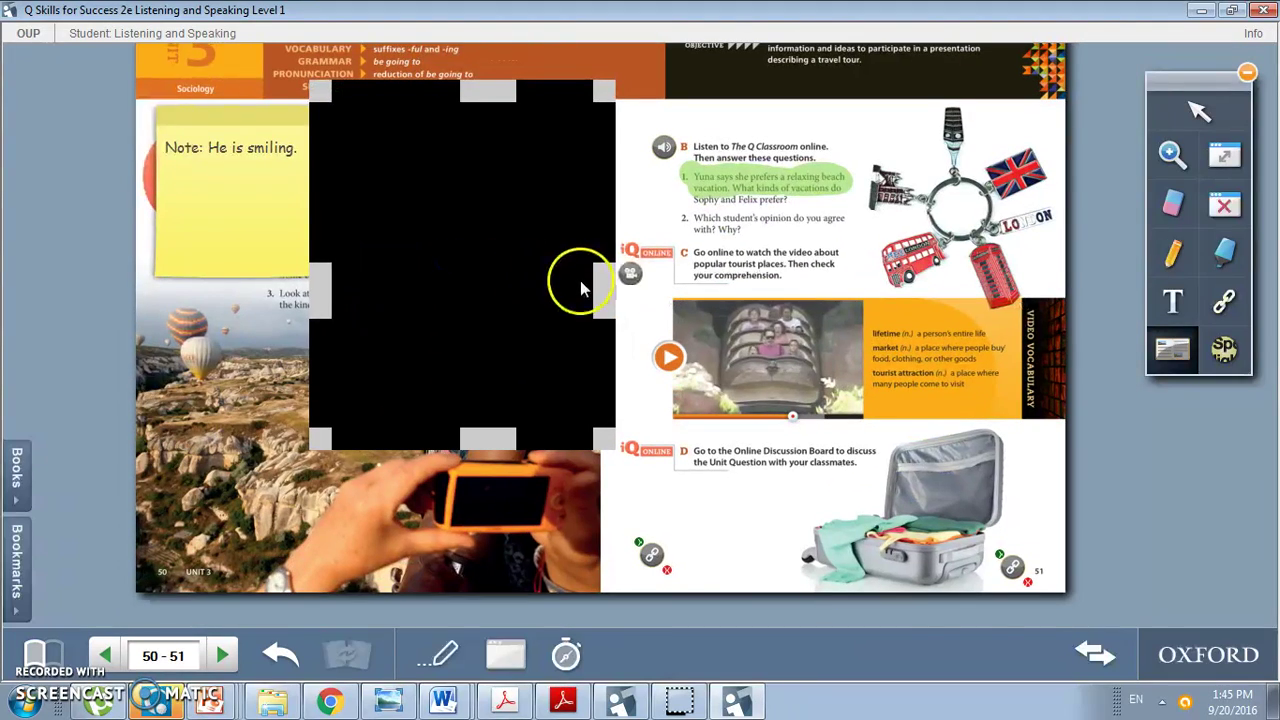
{"action": "mouse_move", "coordinate": [583, 277]}
{"action": "left_mouse_down"}
{"action": "mouse_move", "coordinate": [567, 335]}
{"action": "mouse_move", "coordinate": [562, 275]}
{"action": "left_mouse_up"}
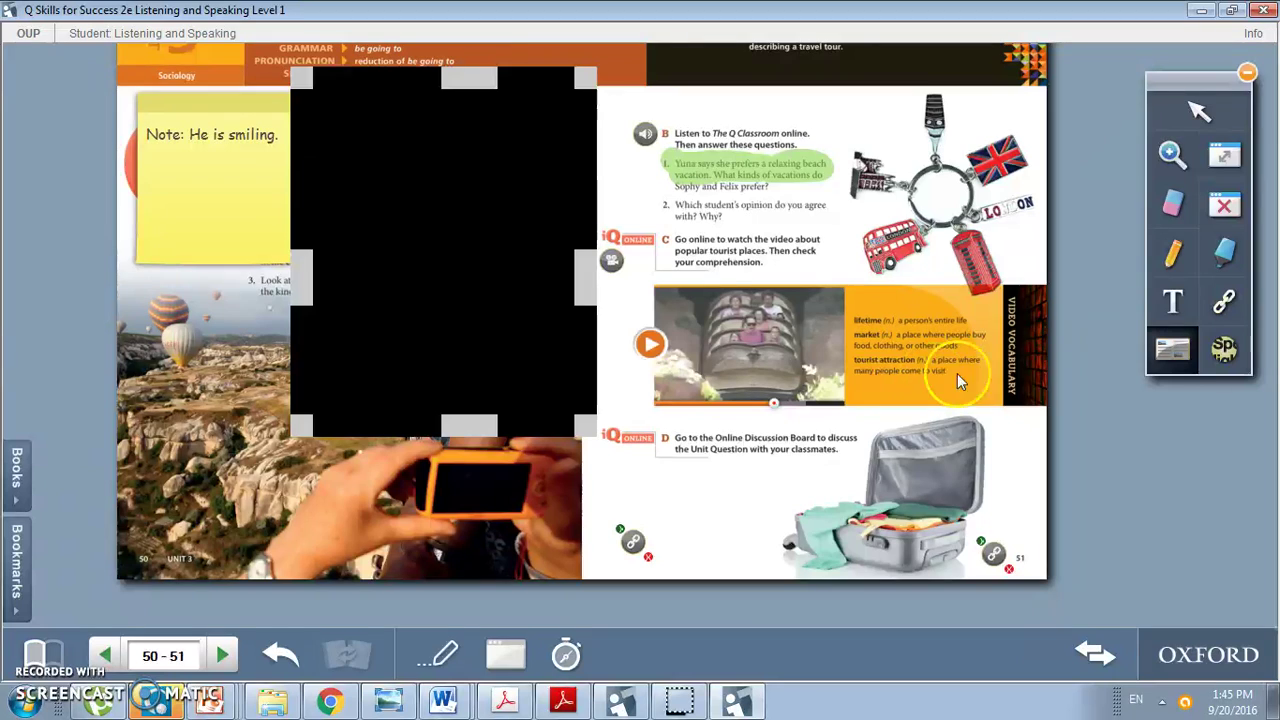
Step: Spotlight the video in exercise C and the London key ring on page 51, ending with the Navigate tool and the full spread recentred
{"action": "left_click", "coordinate": [1224, 348]}
{"action": "left_click", "coordinate": [655, 368]}
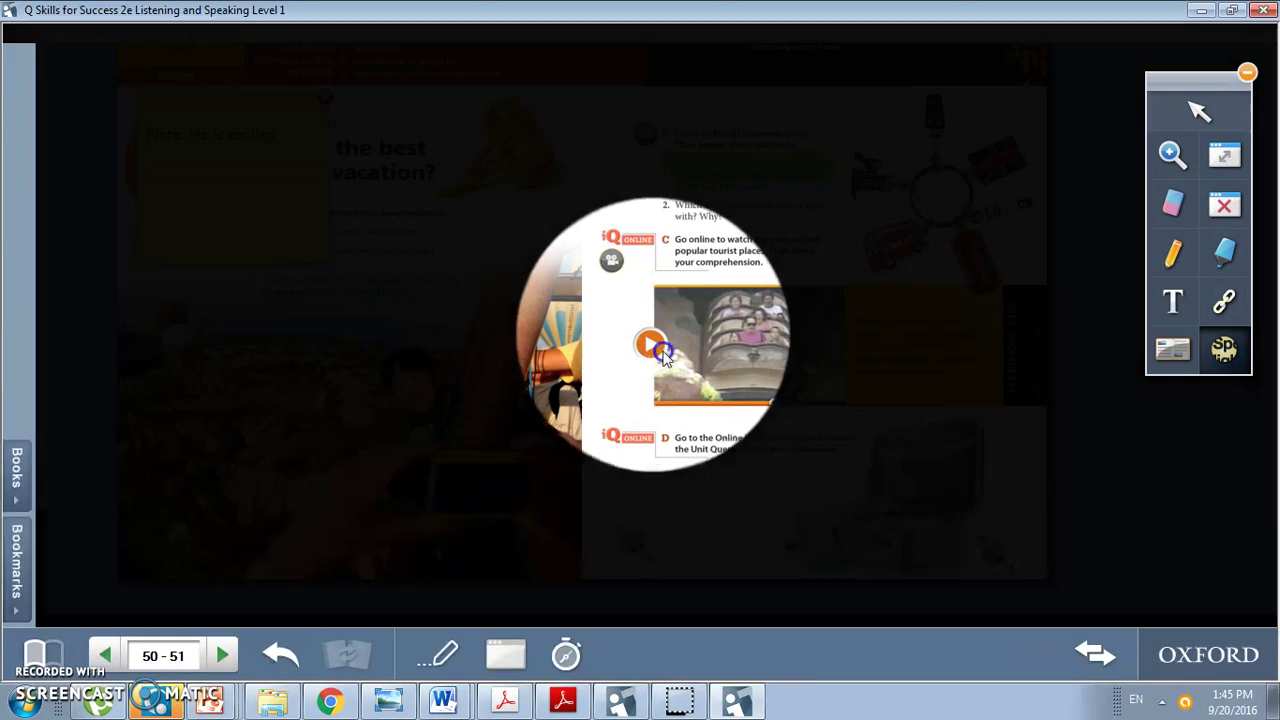
{"action": "left_click_drag", "start_coordinate": [655, 370], "coordinate": [918, 229]}
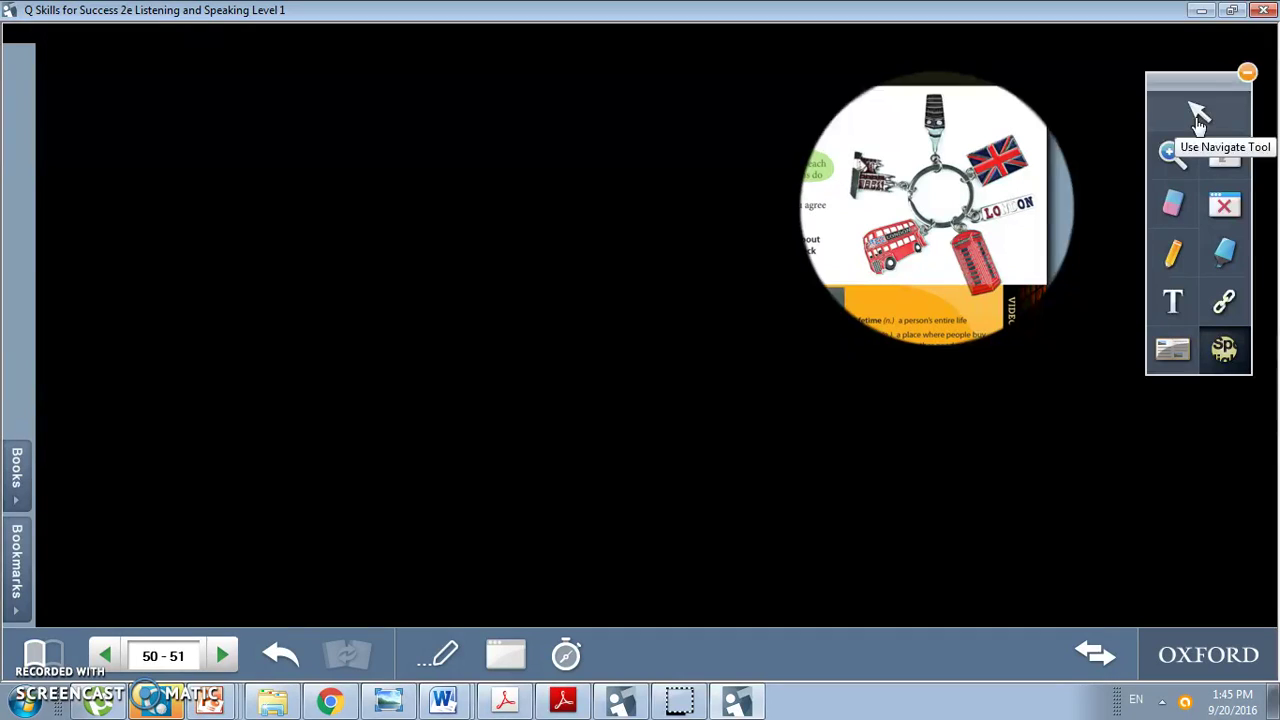
{"action": "left_click", "coordinate": [1199, 117]}
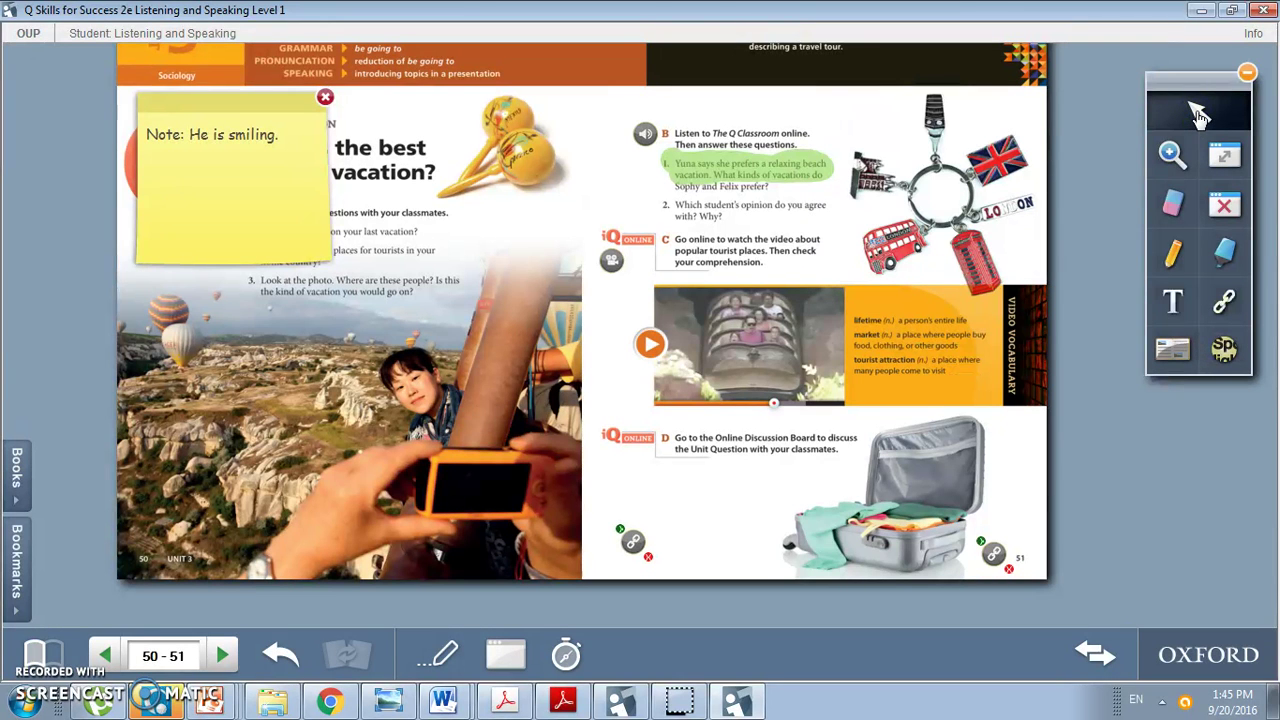
{"action": "left_click_drag", "start_coordinate": [719, 284], "coordinate": [771, 333]}
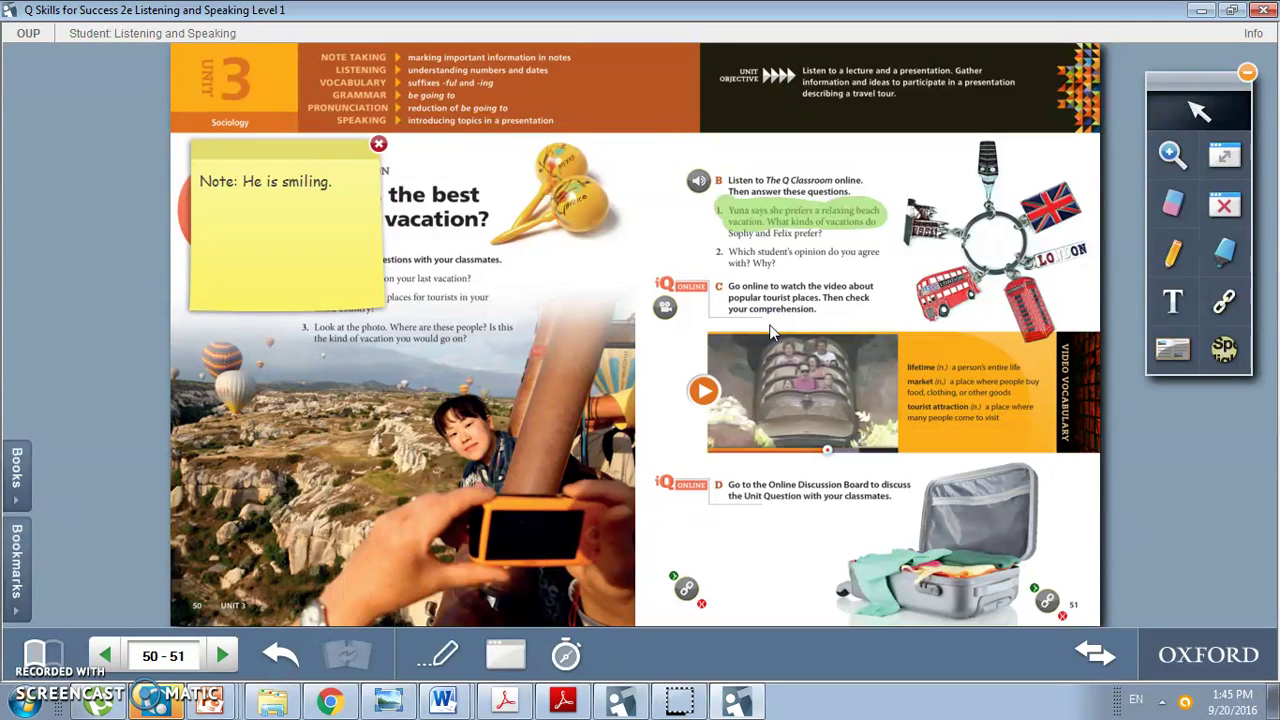